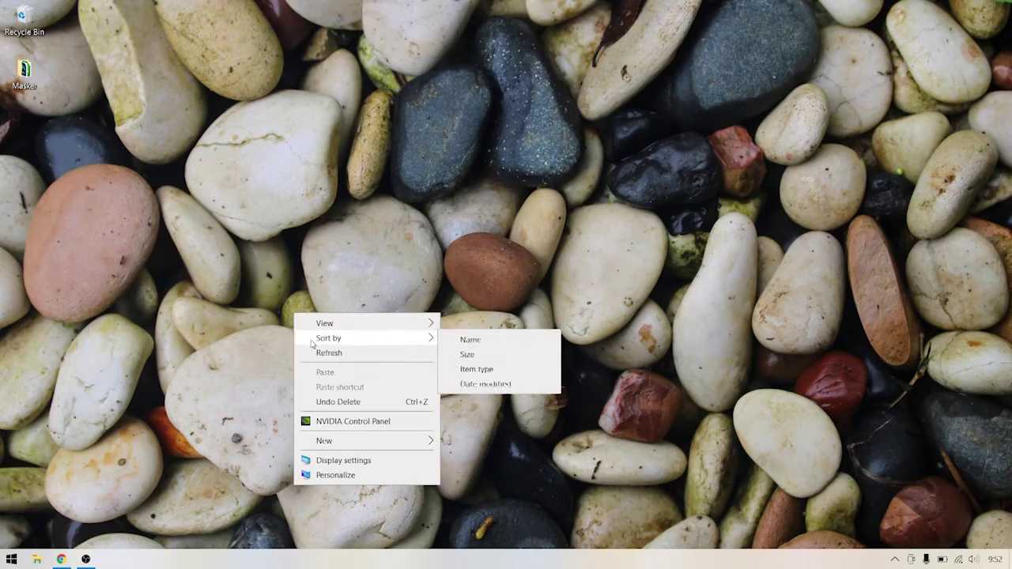
- Refresh the Windows desktop after the channel intro ends
click(323, 351)
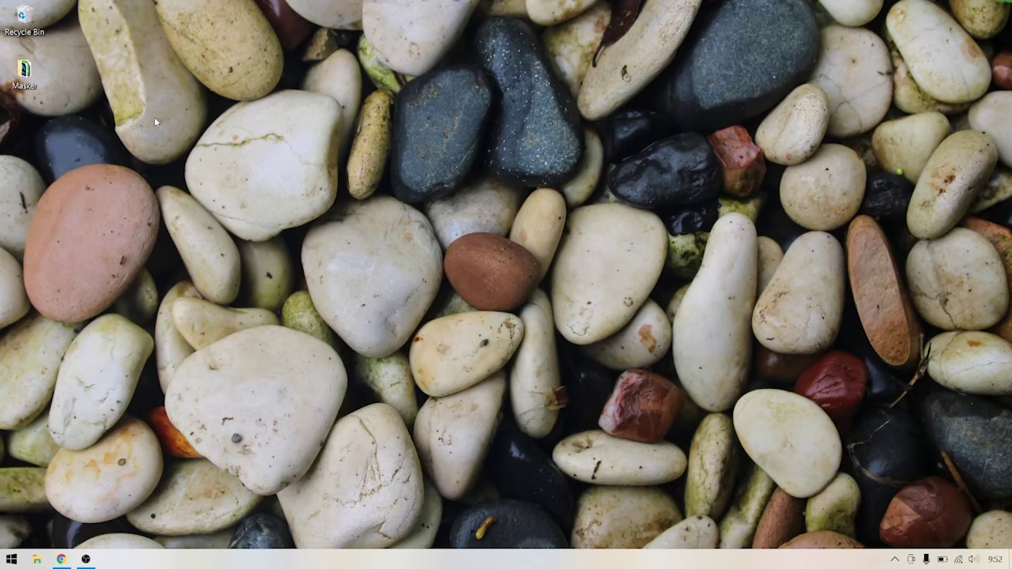
- Open Masker.cdr from the desktop's Masker folder in CorelDRAW
double_click(24, 73)
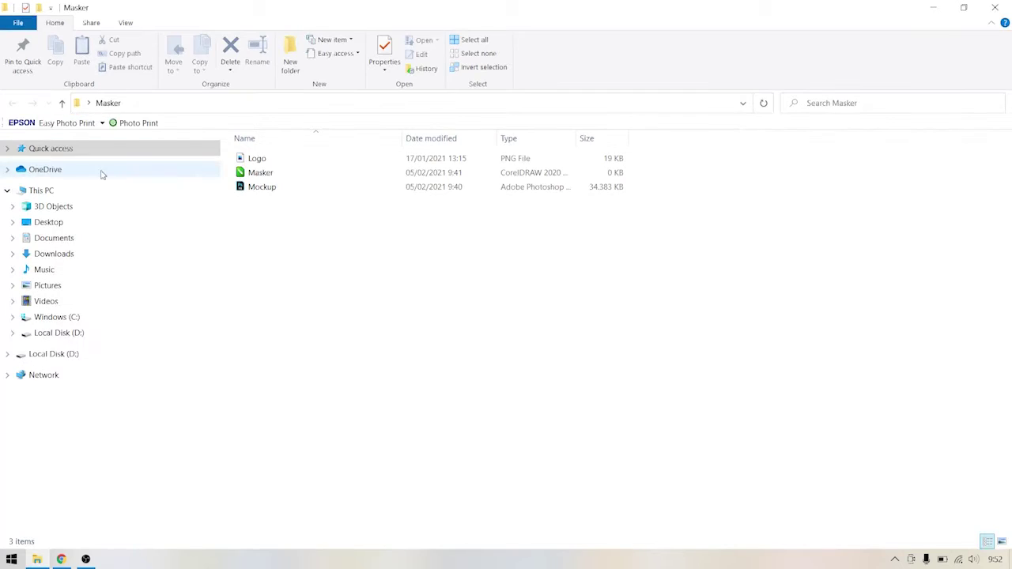
double_click(261, 178)
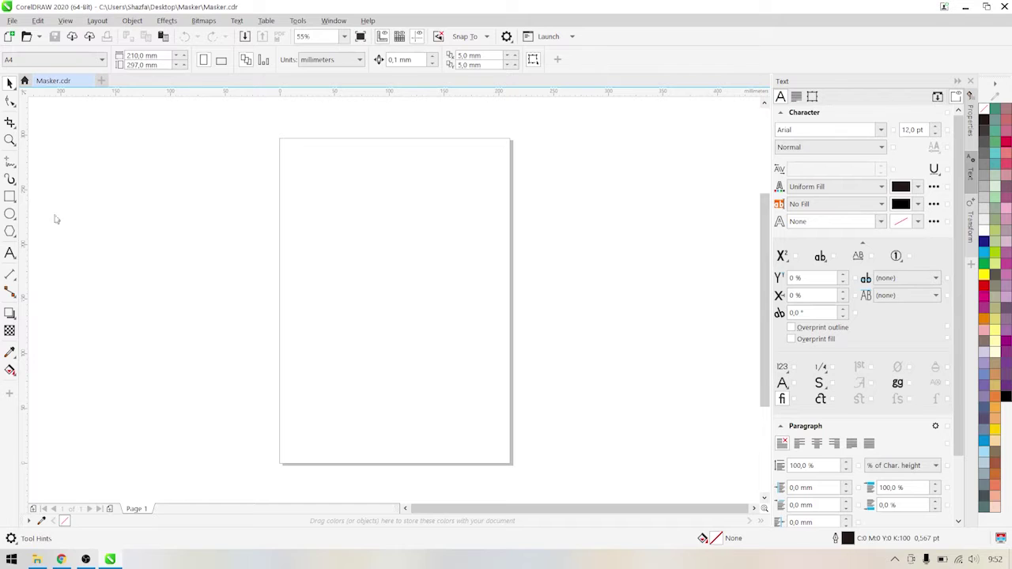
- Draw a rectangle over the page and set the document units to centimetres
click(9, 196)
drag(244, 221, 446, 375)
click(10, 83)
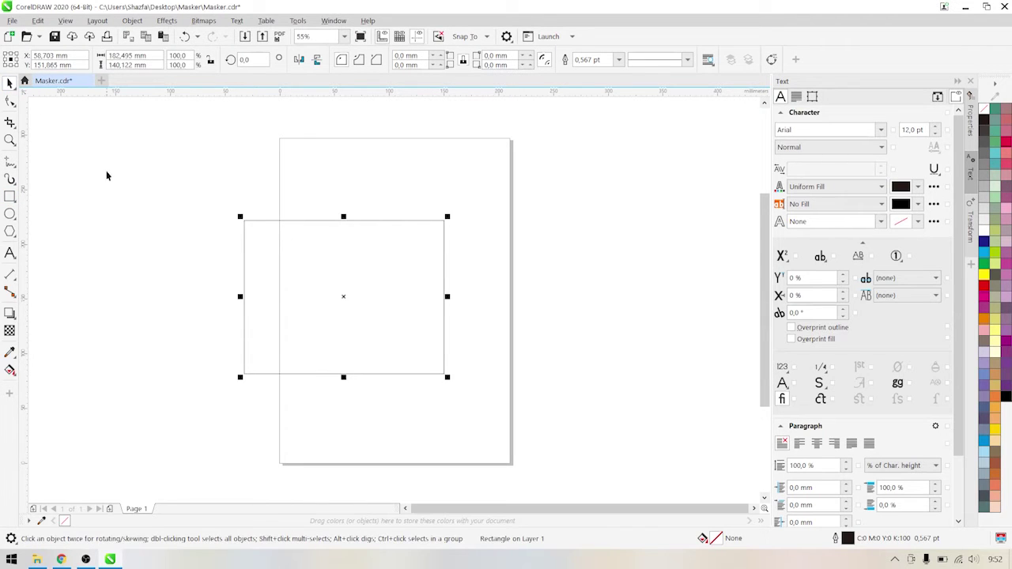
key(Escape)
click(360, 60)
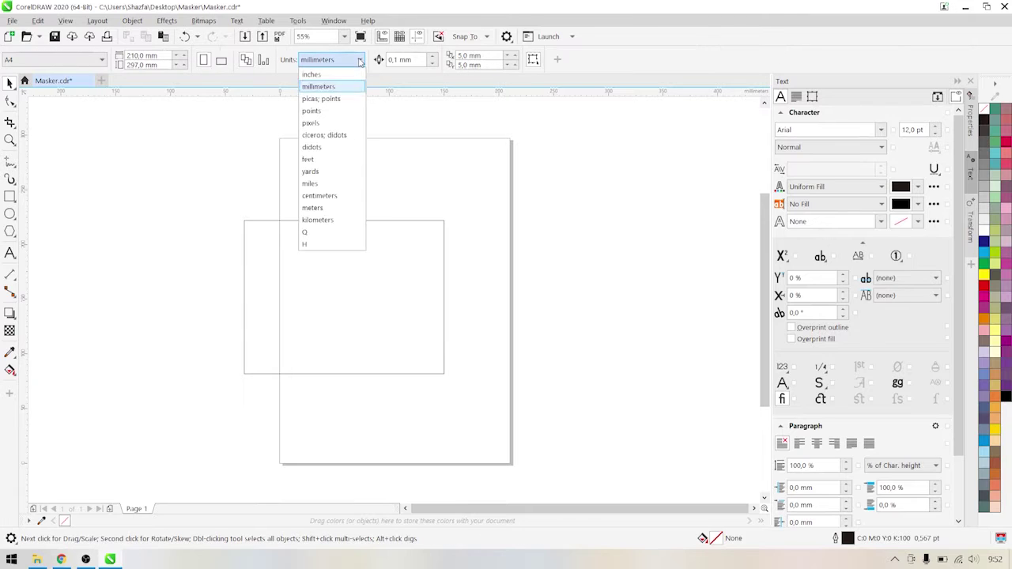
click(329, 196)
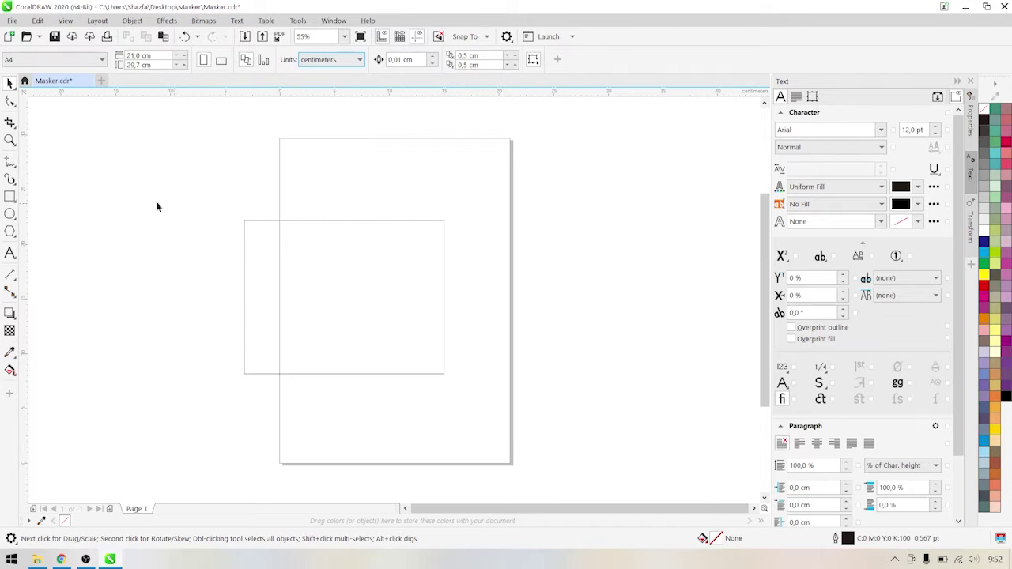
- Resize the rectangle to 38 × 27 cm and centre it on the page
click(258, 252)
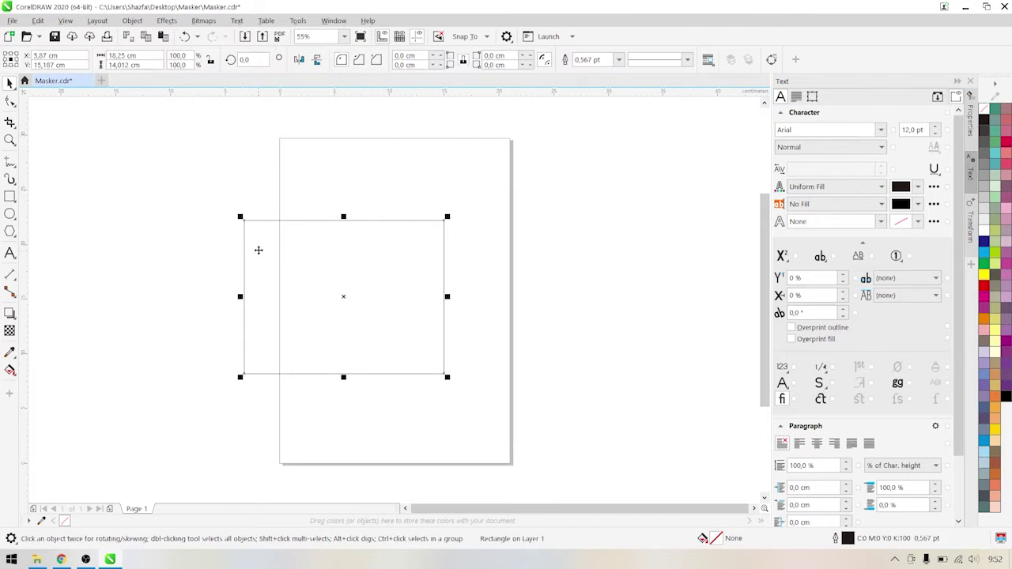
click(143, 56)
text(1)
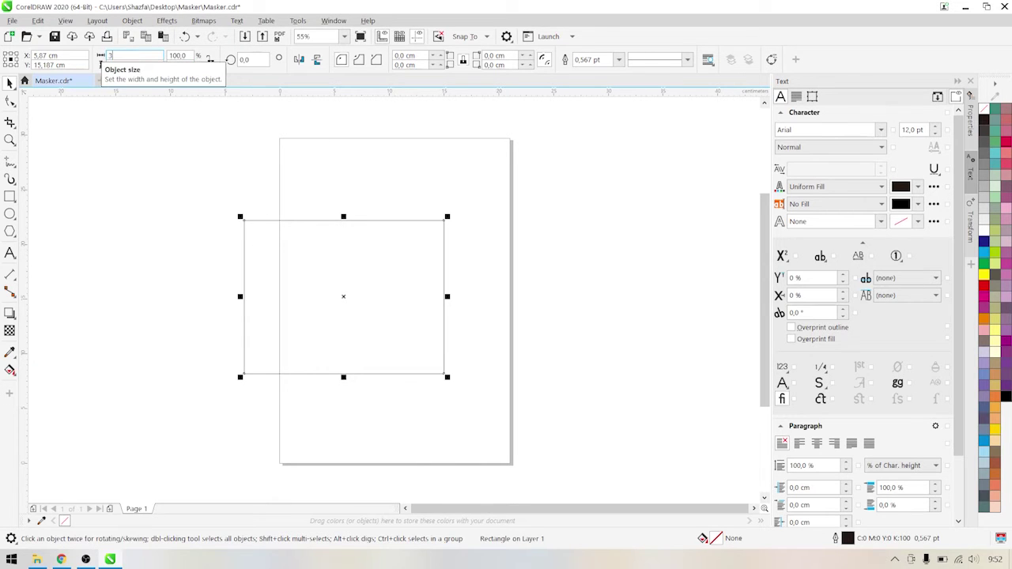
text(8)
key(Return)
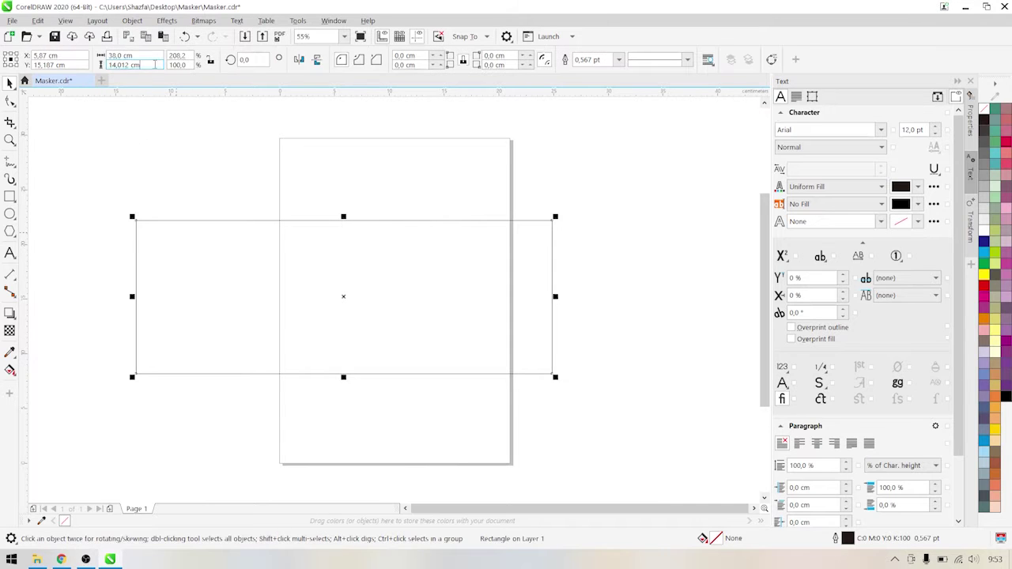
click(155, 64)
text(27)
key(Return)
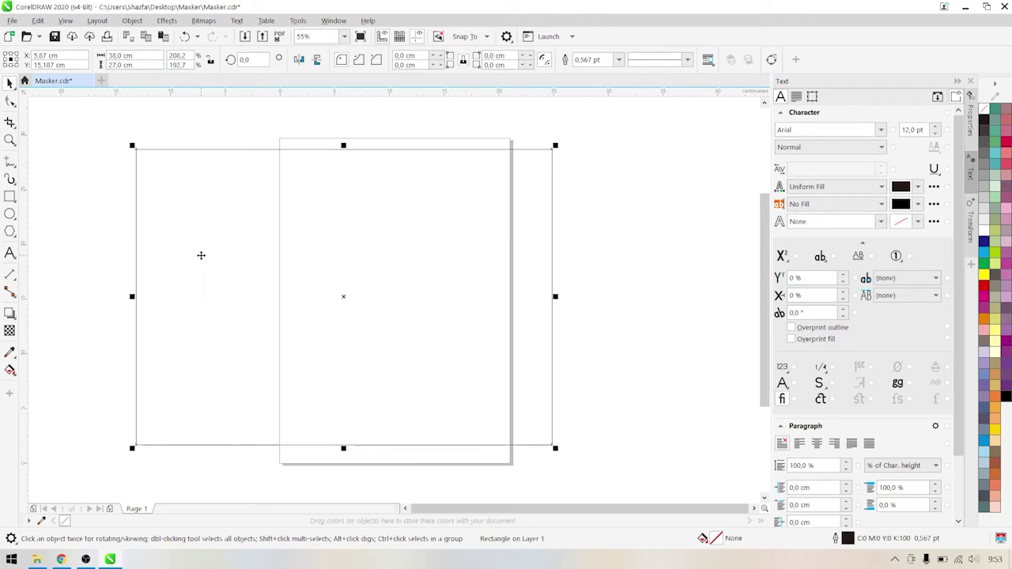
key(p)
click(101, 252)
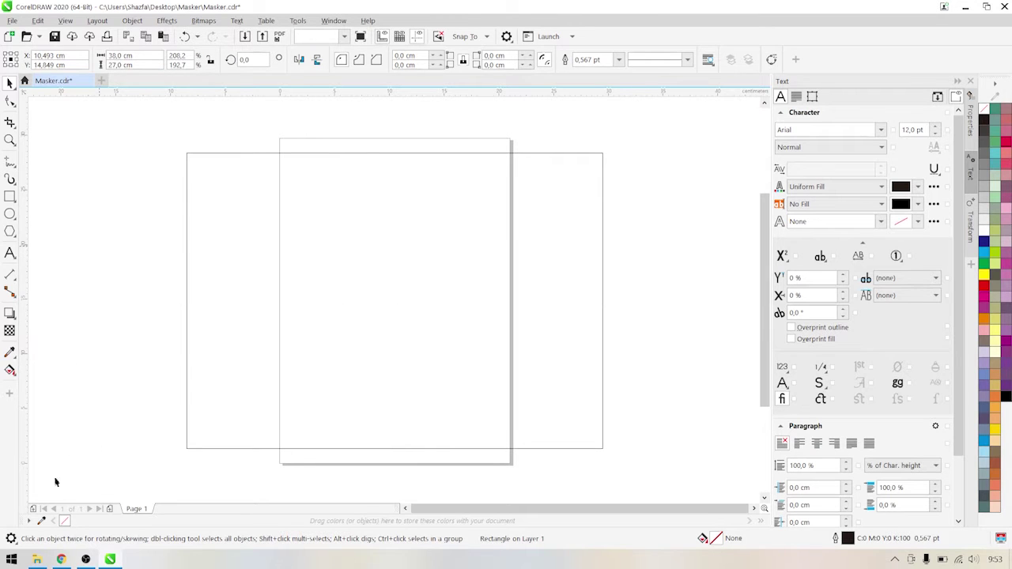
- Drag the Logo image from the Masker folder onto the canvas
click(36, 560)
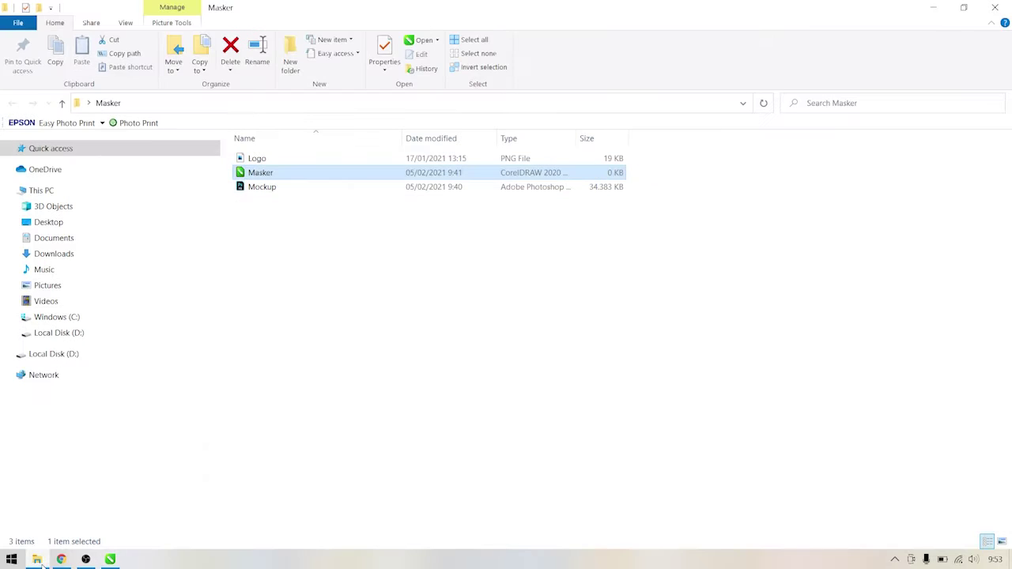
click(263, 161)
mouse_move(218, 336)
mouse_down()
mouse_move(146, 447)
mouse_move(144, 357)
mouse_up()
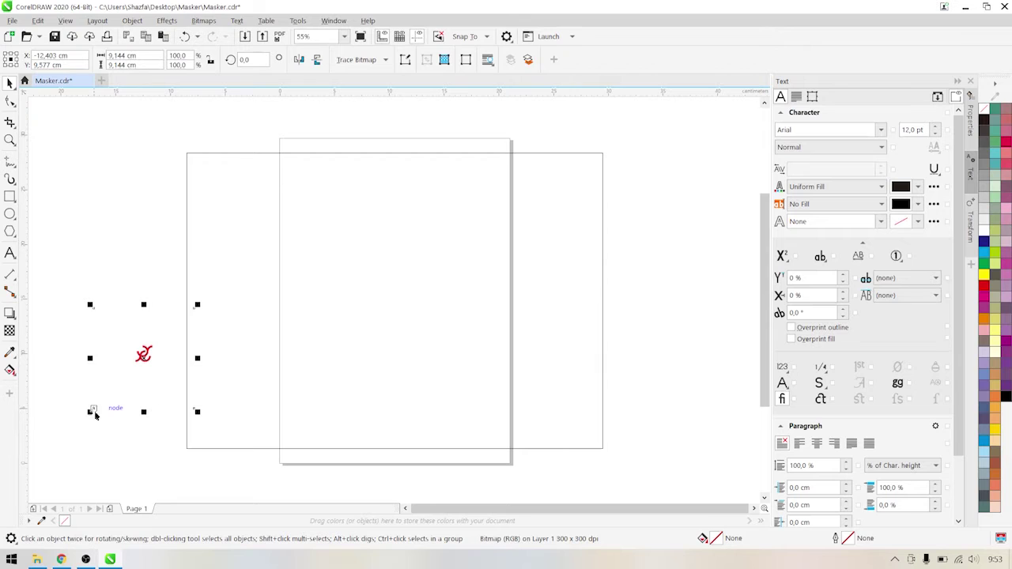
- Enlarge the logo to about 128% and draw a 2.8 cm circle around it
drag(84, 415, 48, 311)
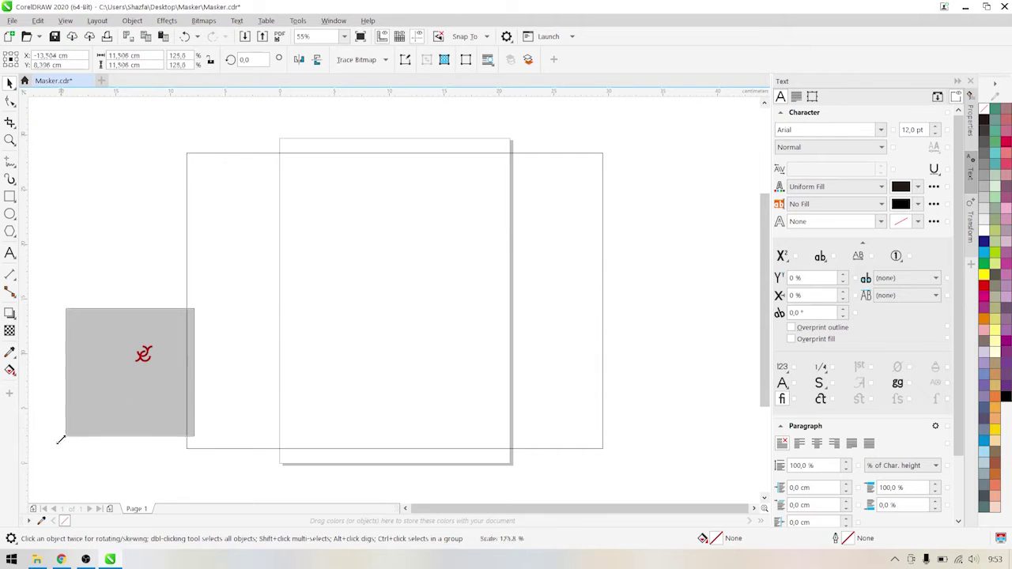
click(10, 214)
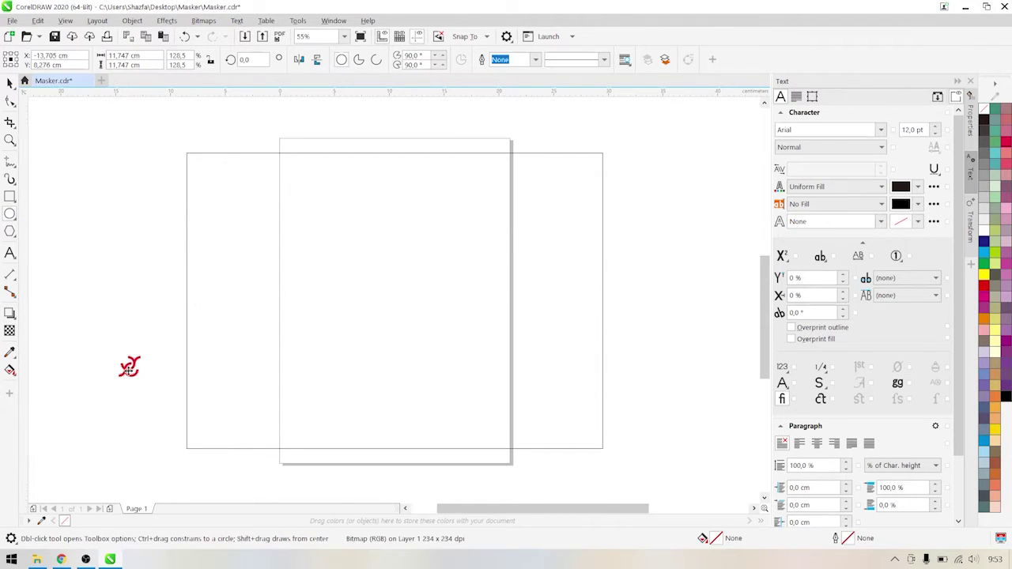
scroll(129, 367, up, 3)
drag(79, 316, 144, 426)
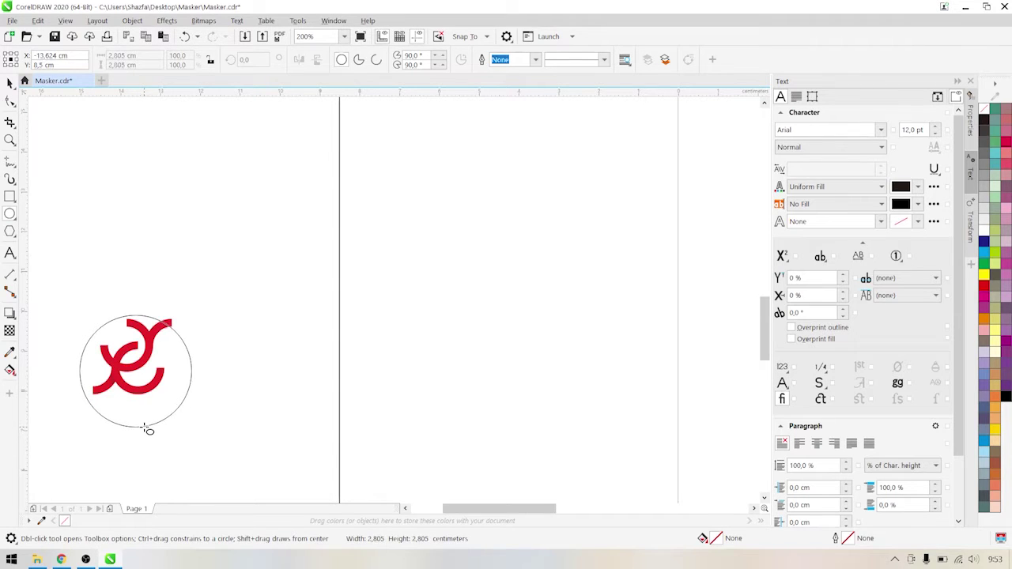
drag(148, 428, 150, 430)
- Select only the circle, nudge it up, and enlarge it to about 3.02 cm
click(10, 84)
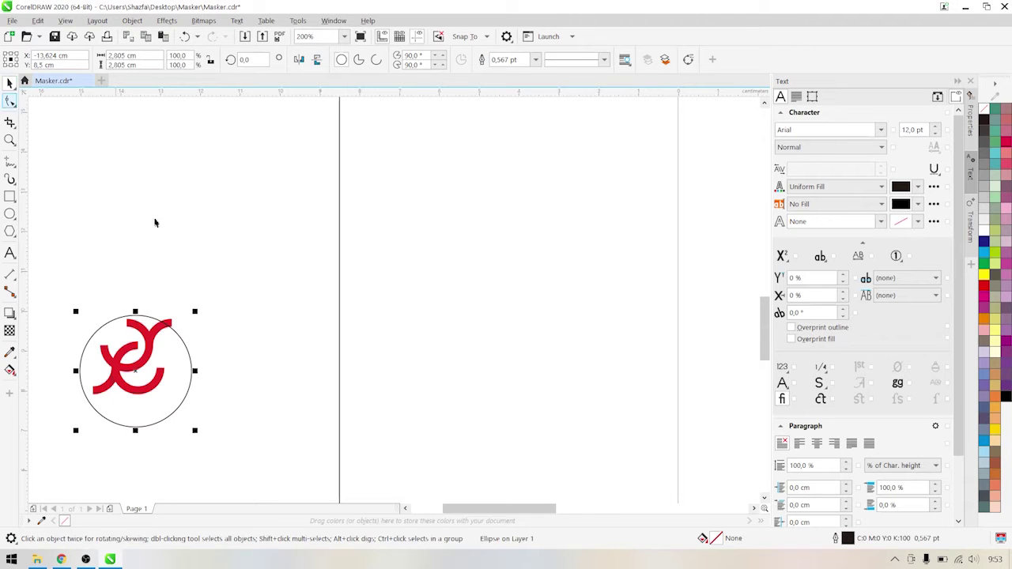
click(220, 286)
key(ctrl+a)
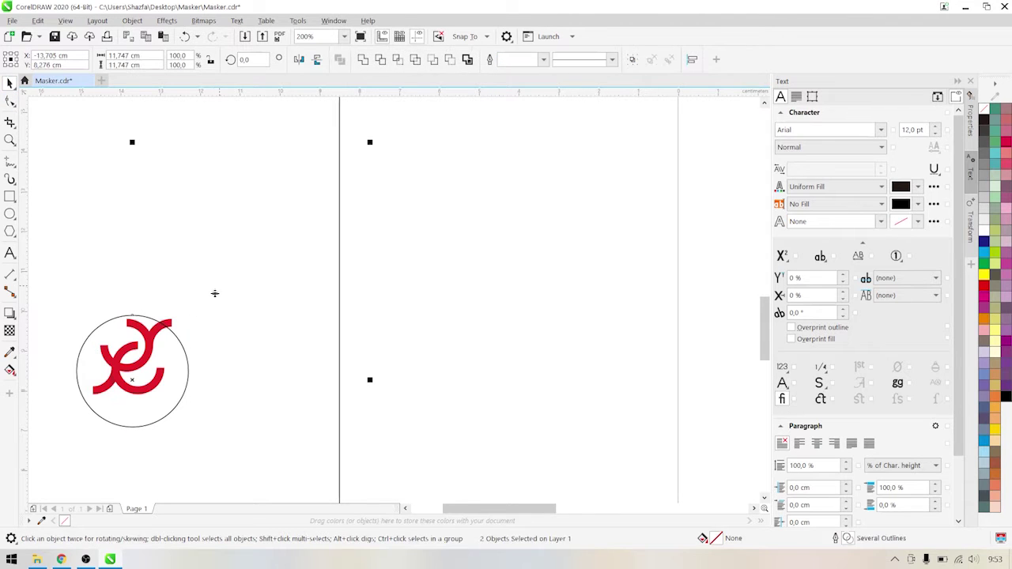
scroll(204, 315, down, 2)
click(233, 497)
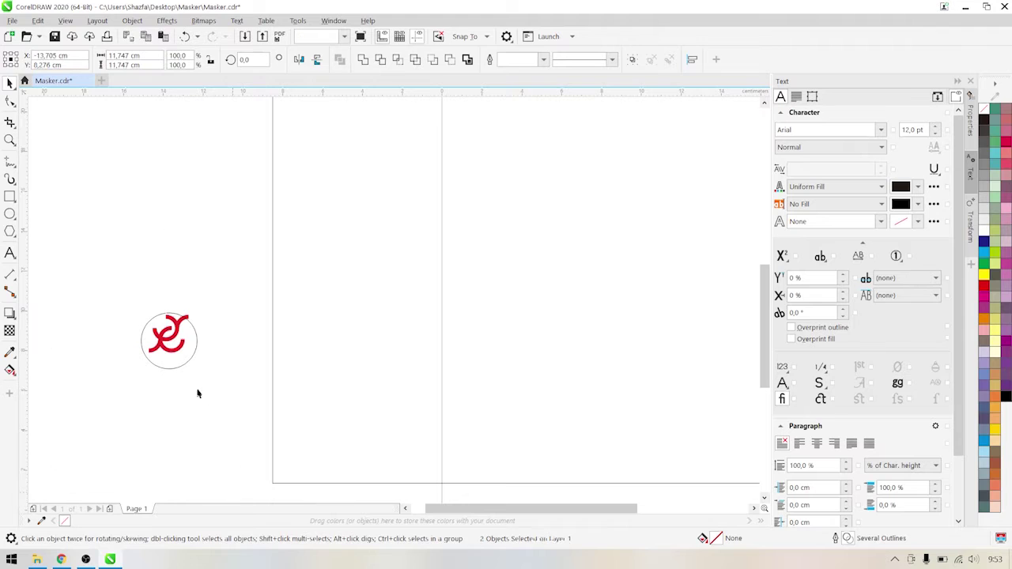
click(156, 343)
scroll(131, 327, up, 2)
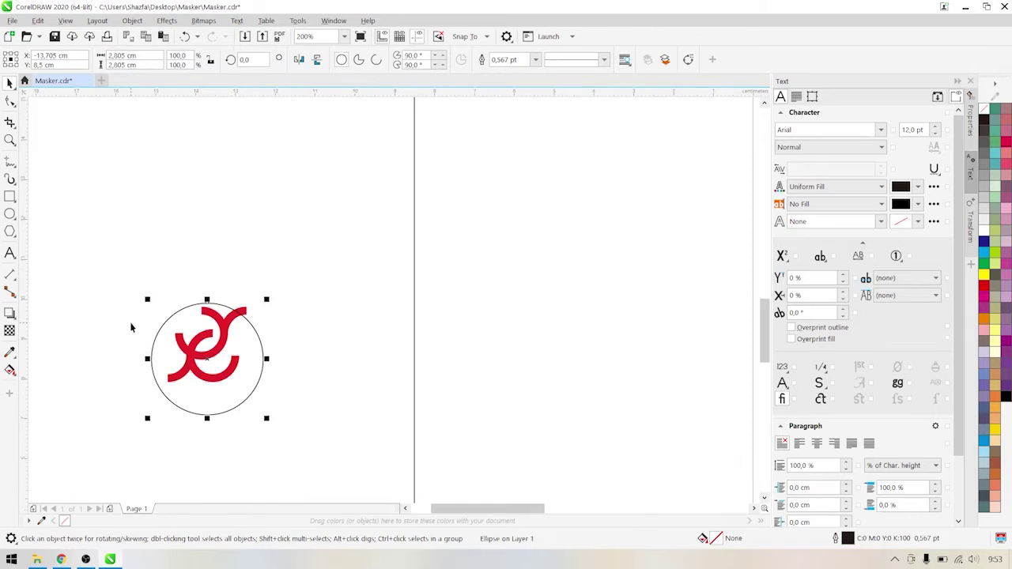
key(Up)
key(Up)
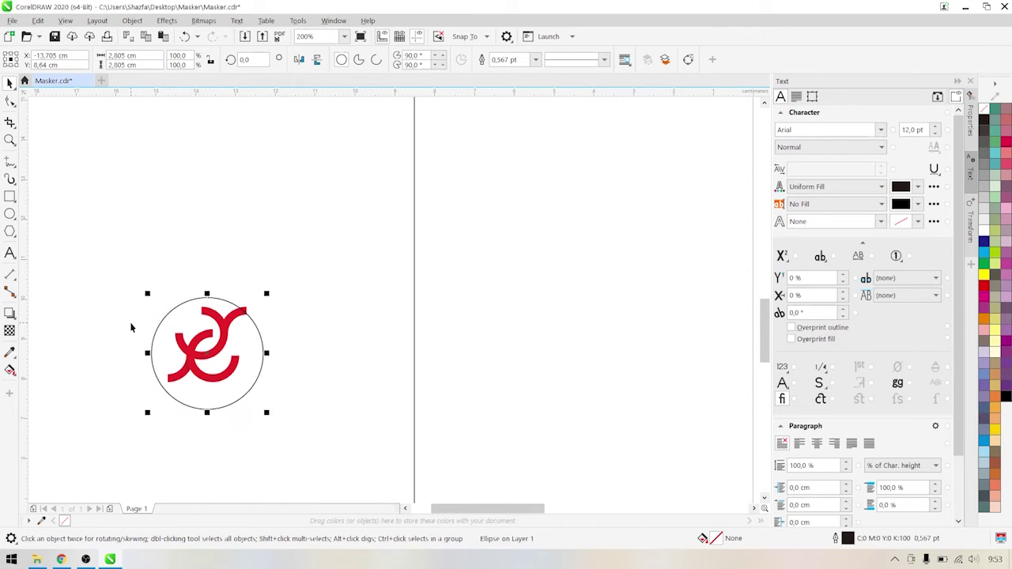
key(Up)
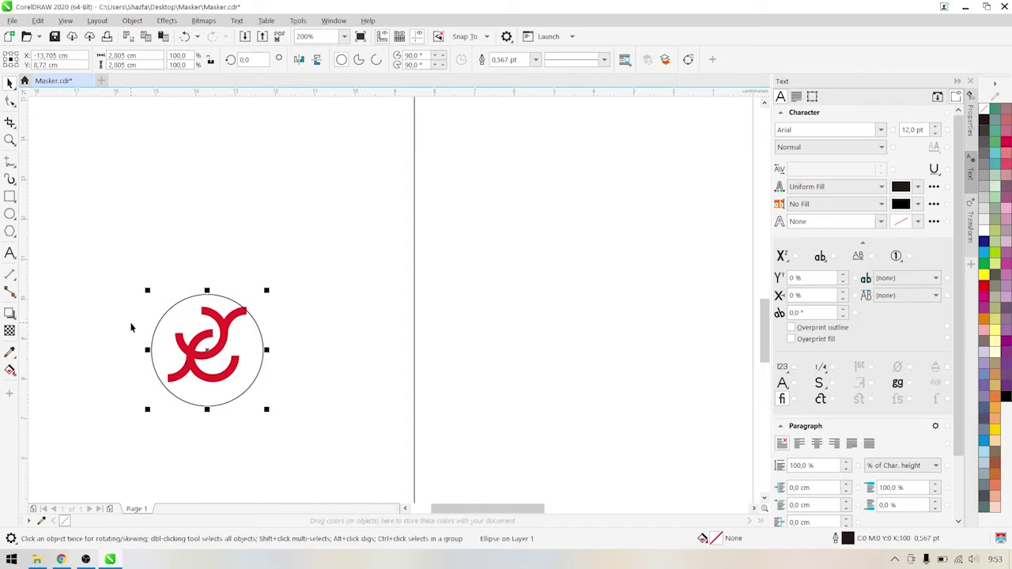
key(Up)
key(Up)
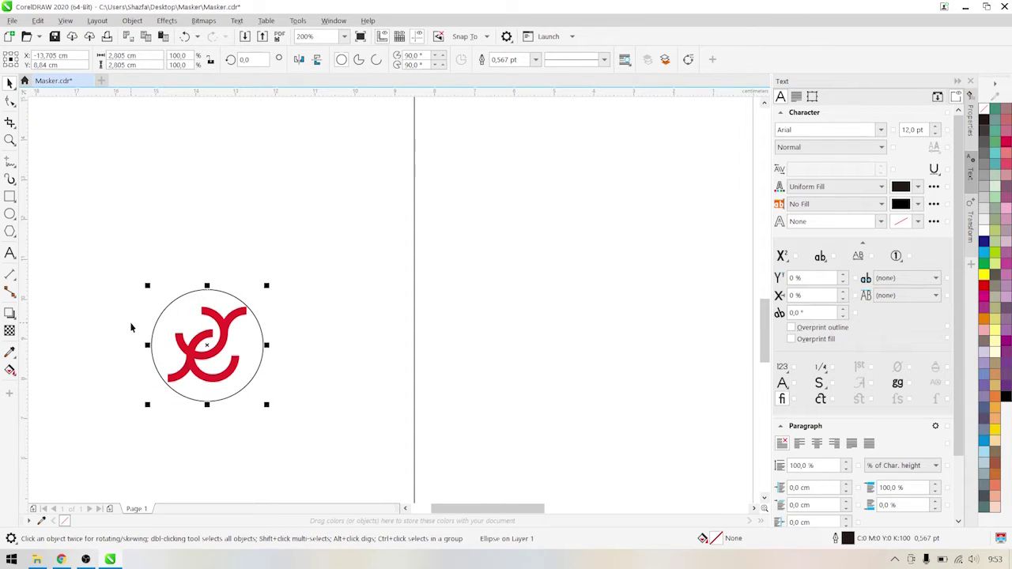
key(Up)
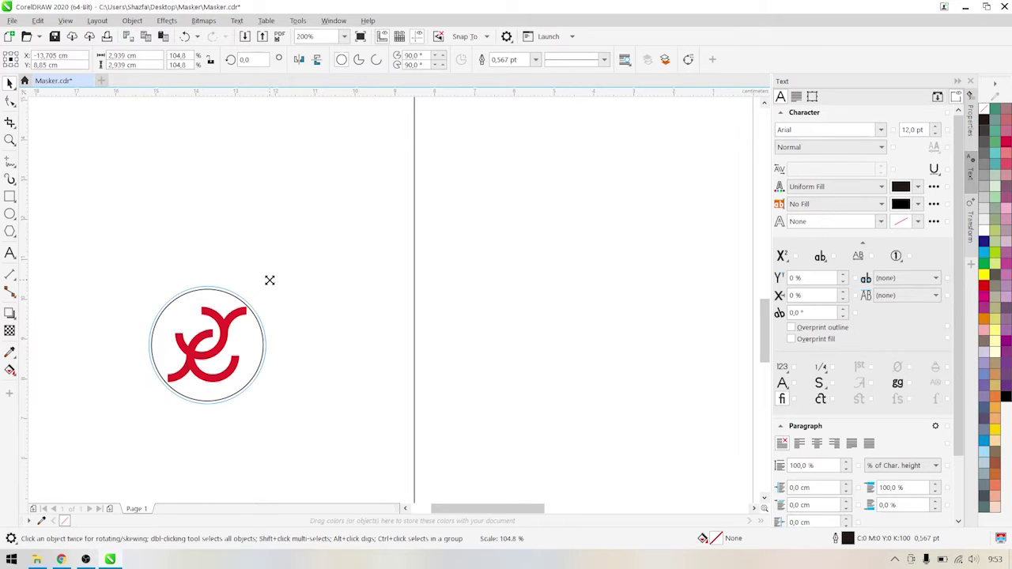
drag(268, 282, 272, 279)
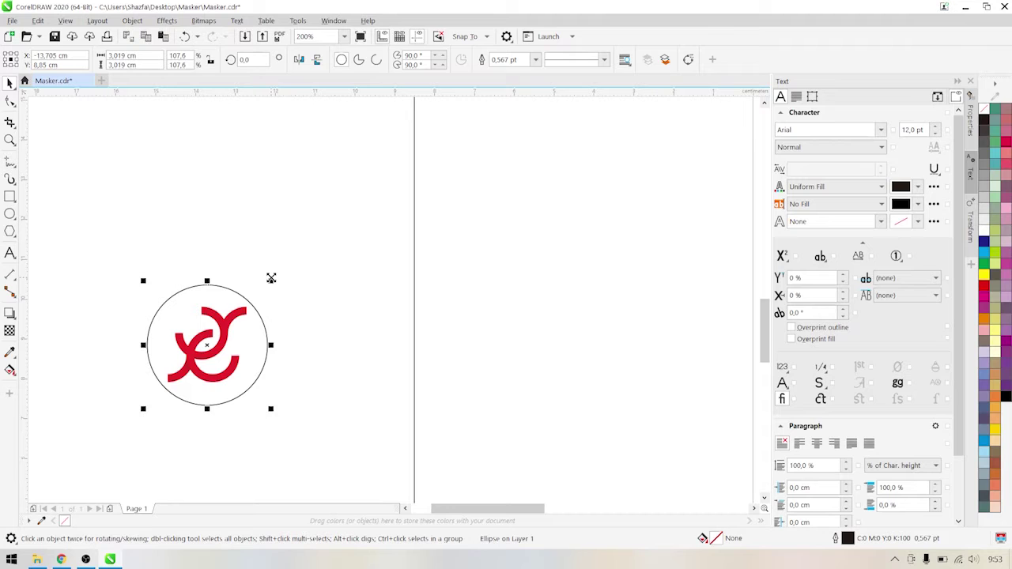
- Give the circle a red outline and add a larger 3.5 cm copy with a 5 pt outline
right_click(984, 287)
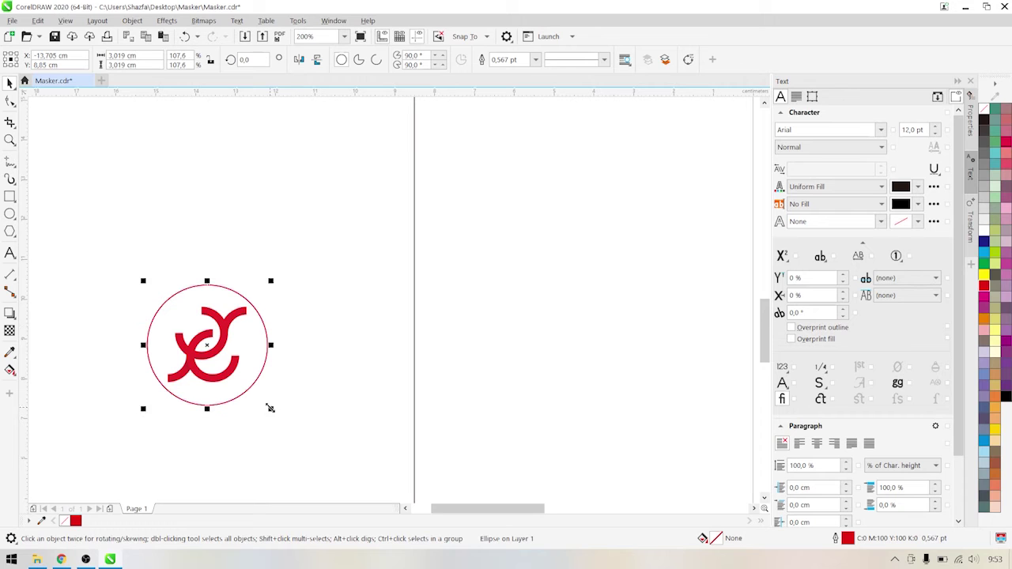
drag(271, 410, 280, 419)
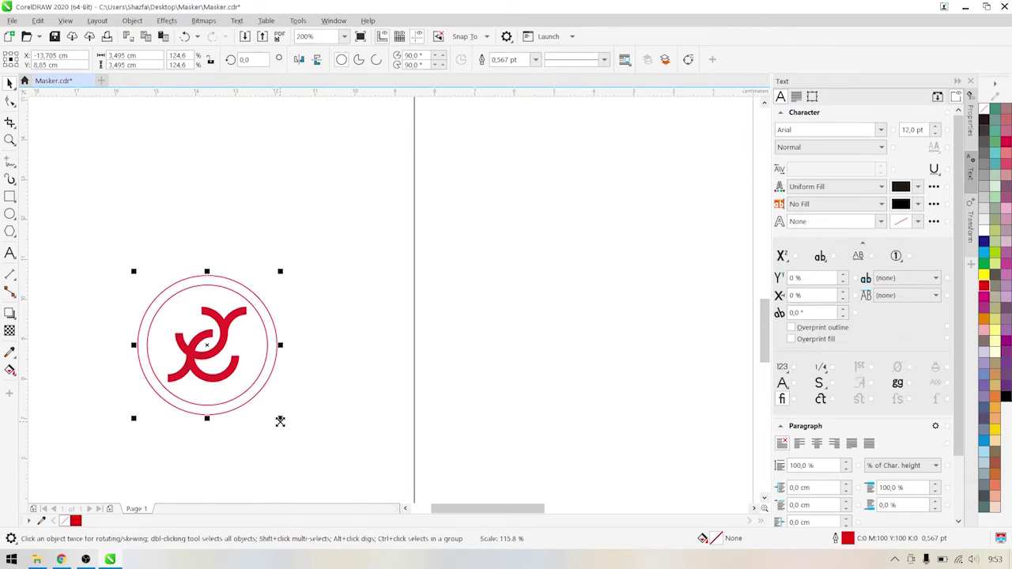
click(514, 60)
text(5)
key(Return)
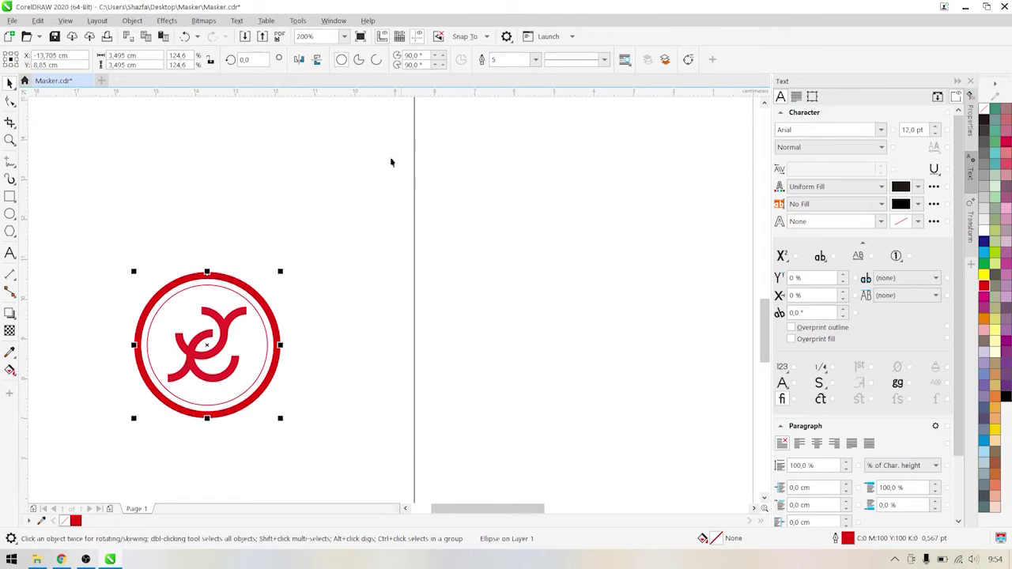
scroll(279, 294, down, 1)
scroll(278, 291, down, 2)
scroll(280, 287, up, 1)
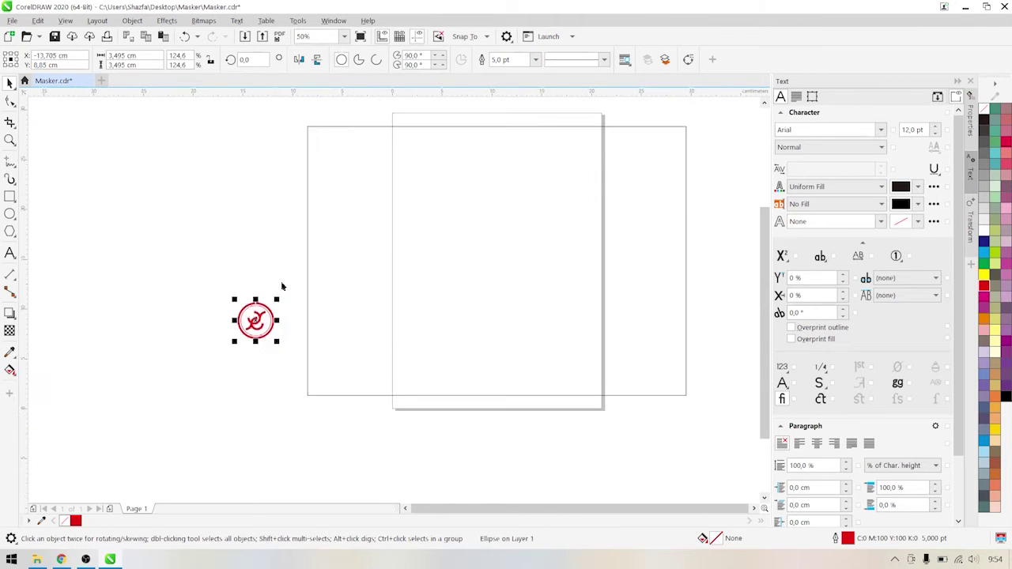
- Move the logo image aside, then undo the move
click(208, 278)
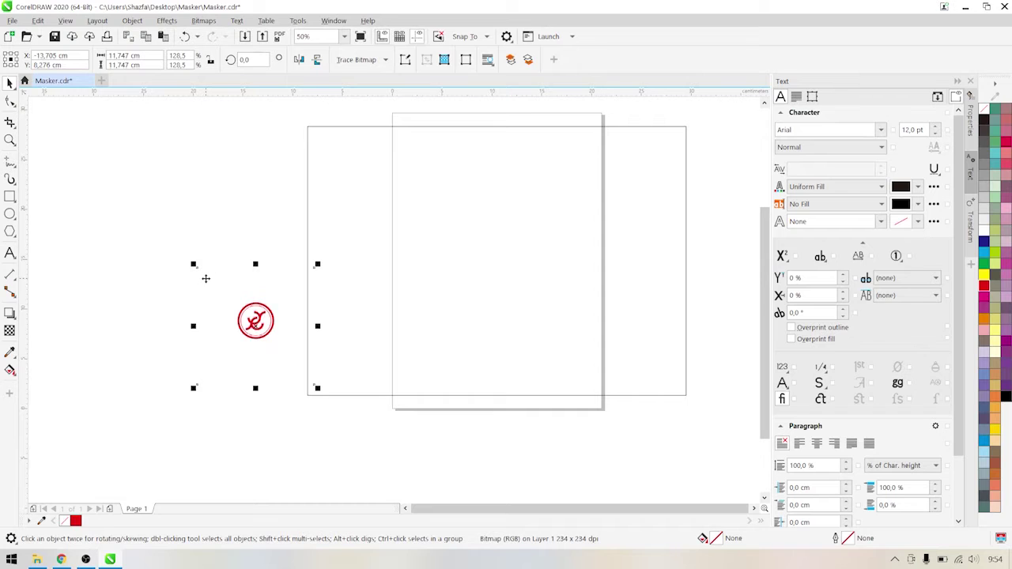
mouse_move(220, 285)
mouse_down()
mouse_move(217, 332)
mouse_move(197, 358)
mouse_up()
key(ctrl+z)
click(173, 288)
- Select the logo and both red rings as one group and move it toward the page's top-left
drag(172, 282, 284, 345)
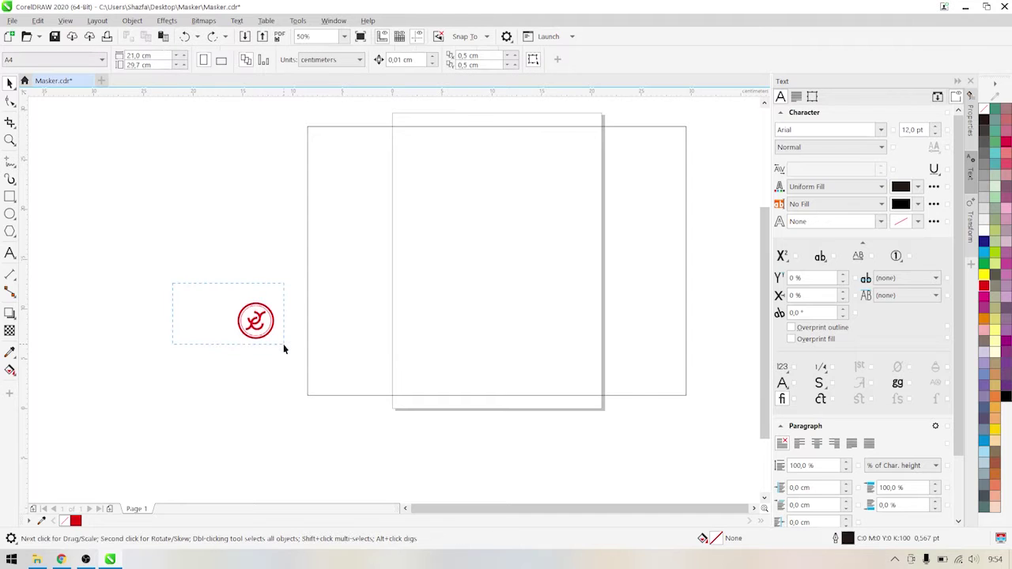
shift+click(295, 300)
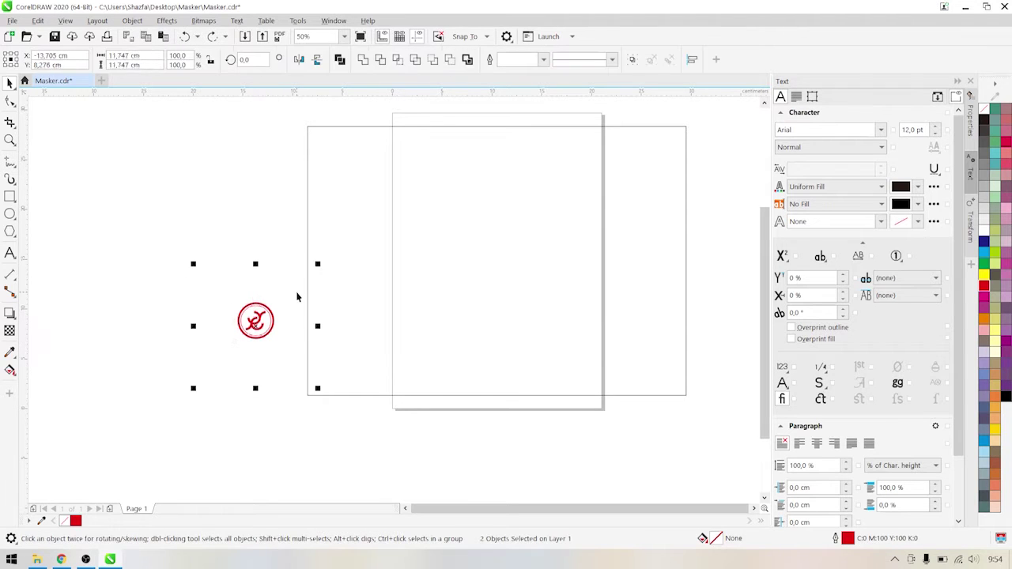
shift+click(394, 108)
click(398, 60)
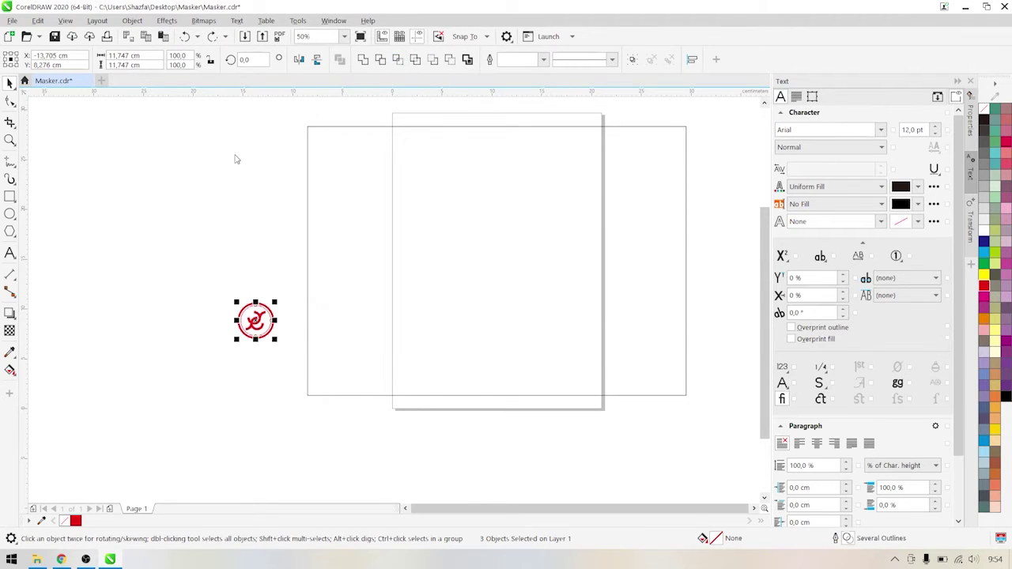
click(270, 286)
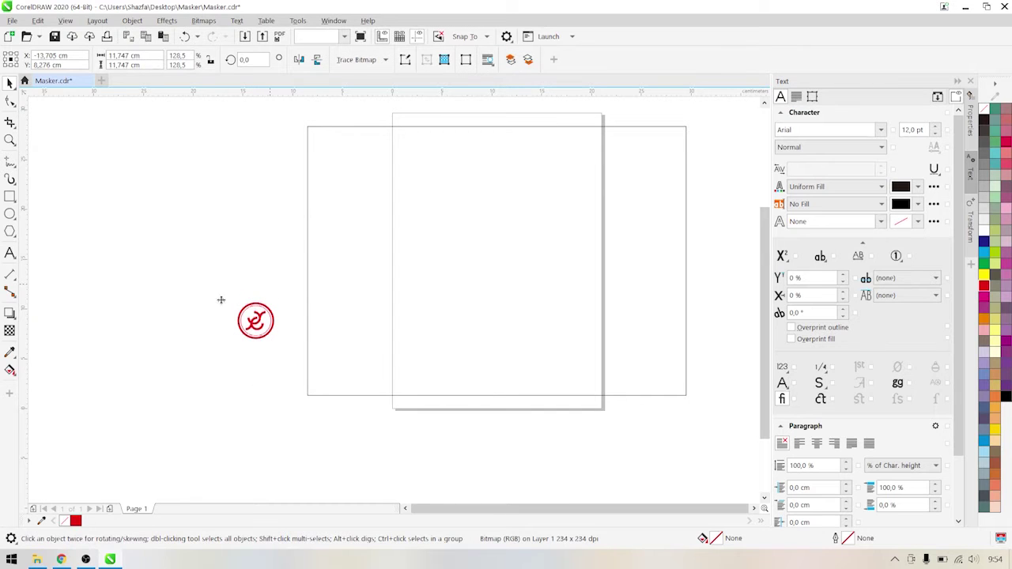
click(173, 271)
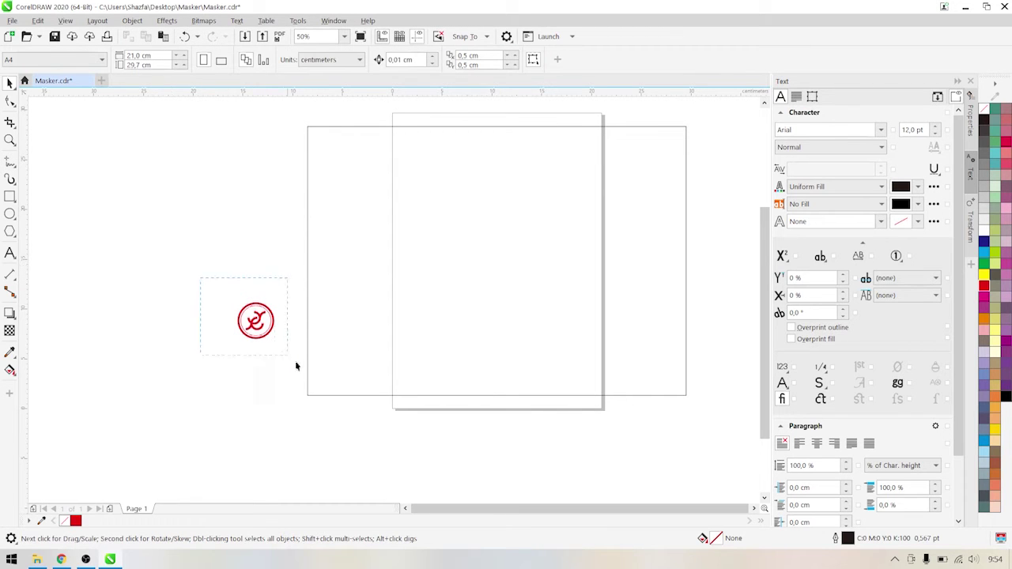
drag(296, 366, 300, 366)
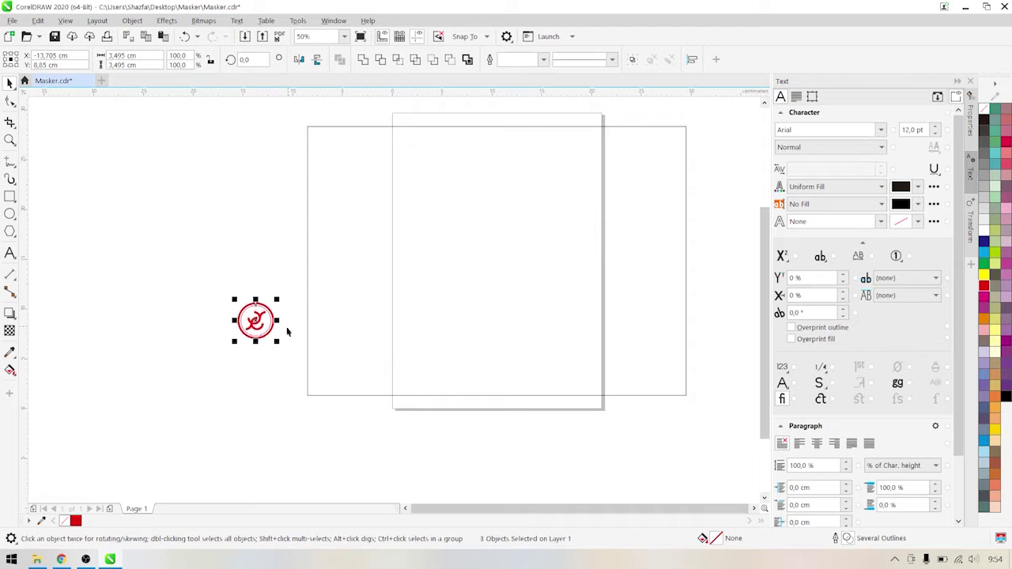
click(260, 317)
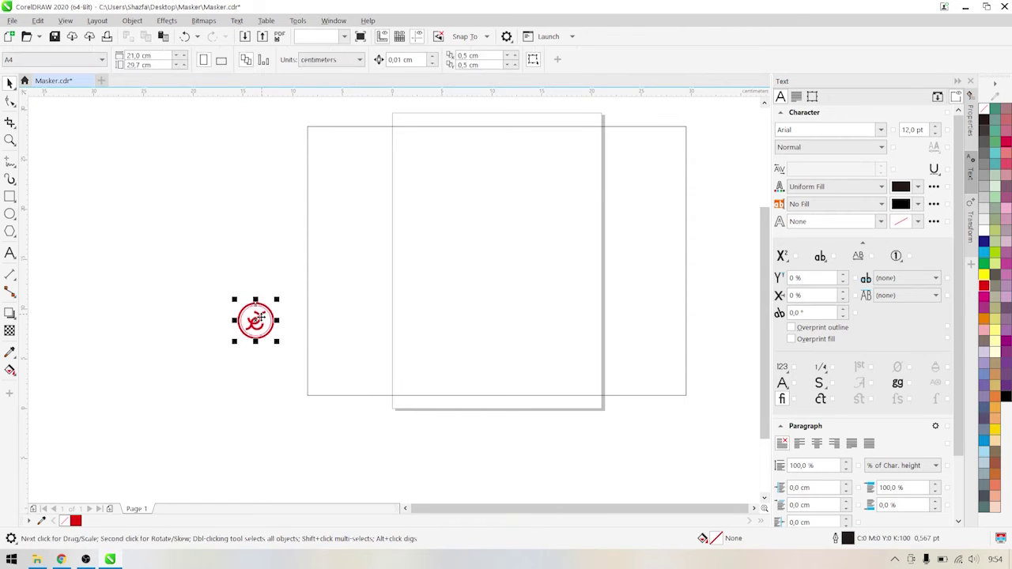
mouse_move(260, 317)
mouse_down()
mouse_move(356, 174)
mouse_move(349, 162)
mouse_up()
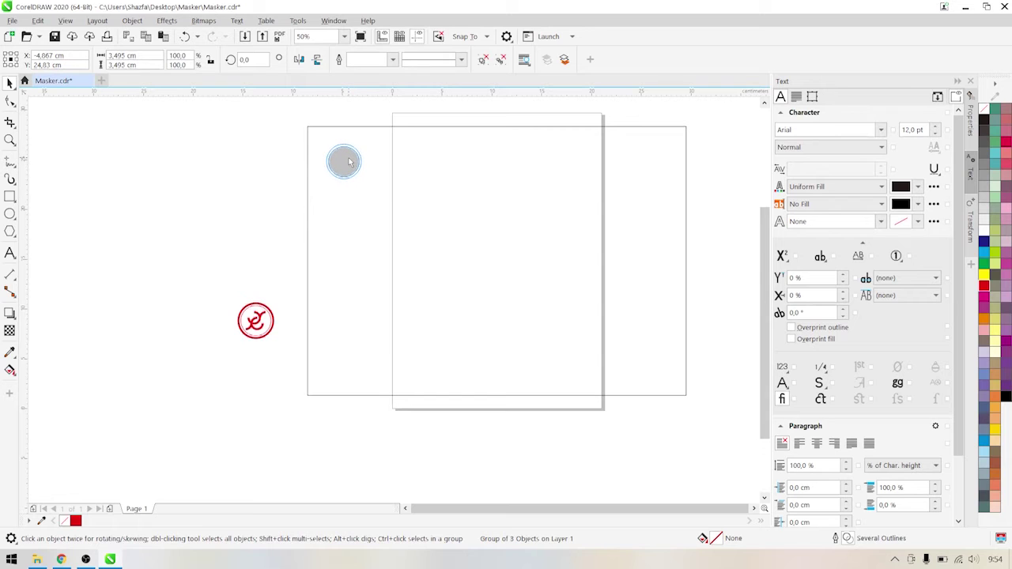
- Place the logo group in the page's top-left corner and shrink it to 84.7% (2.96 cm)
drag(349, 162, 346, 161)
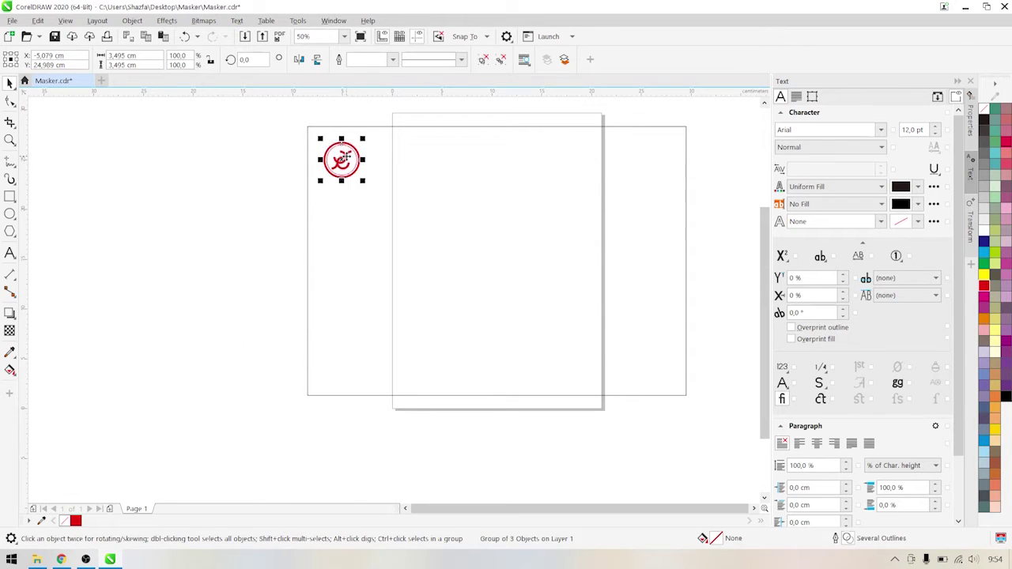
scroll(386, 153, down, 1)
scroll(400, 134, up, 1)
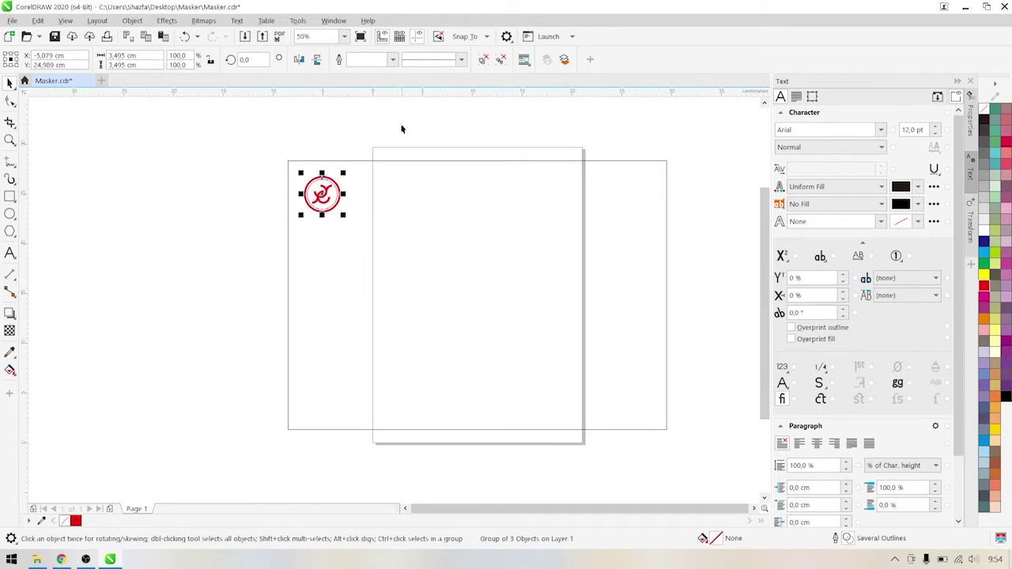
scroll(401, 129, up, 1)
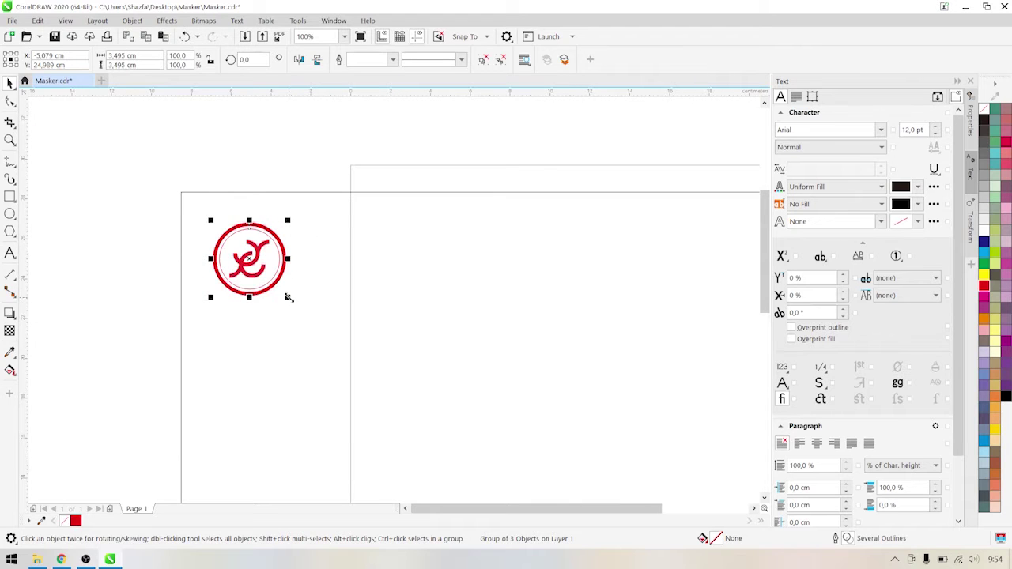
drag(287, 298, 276, 286)
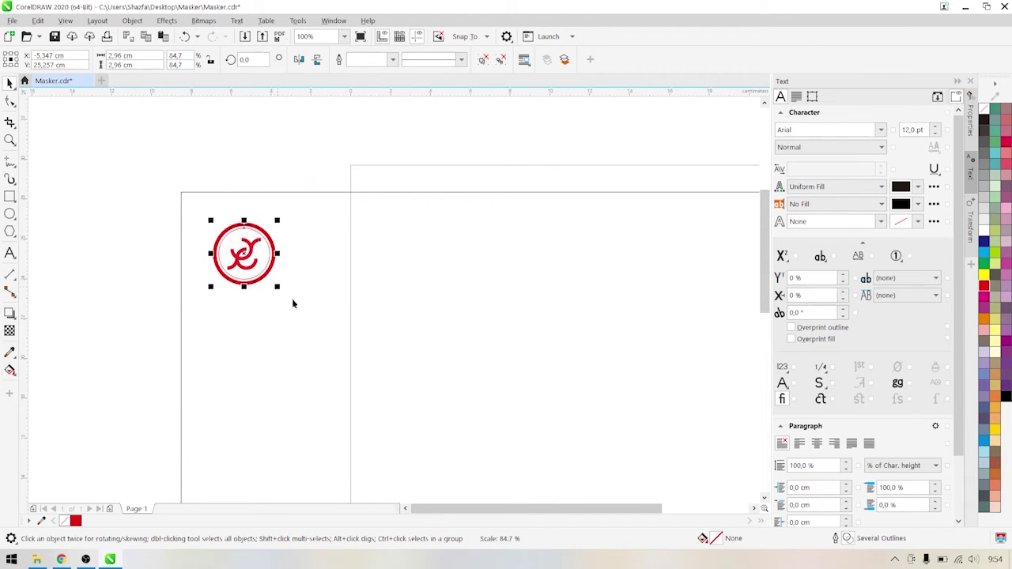
click(972, 222)
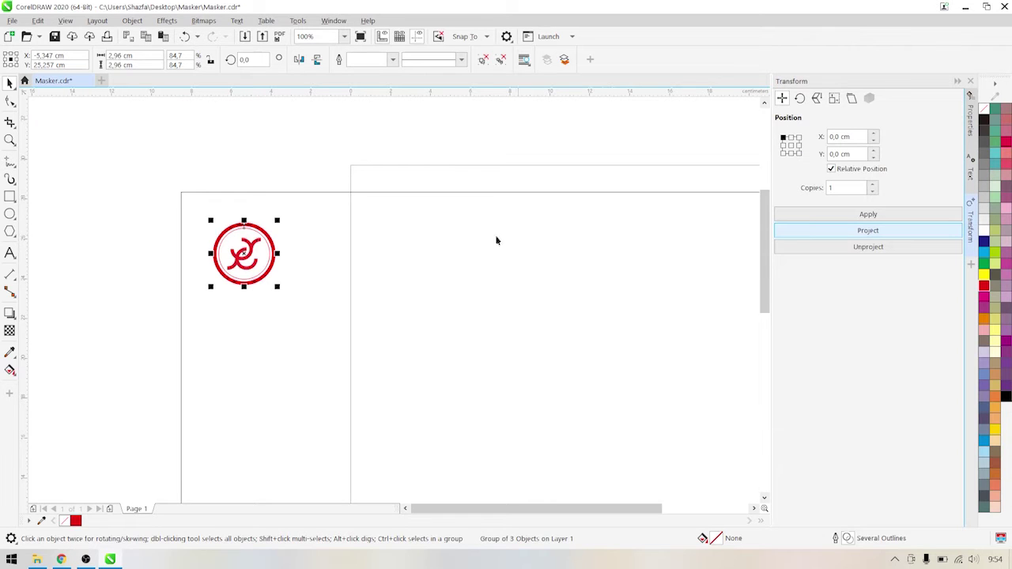
- Try a right-anchored logo copy offset 3 cm, then undo it
click(799, 146)
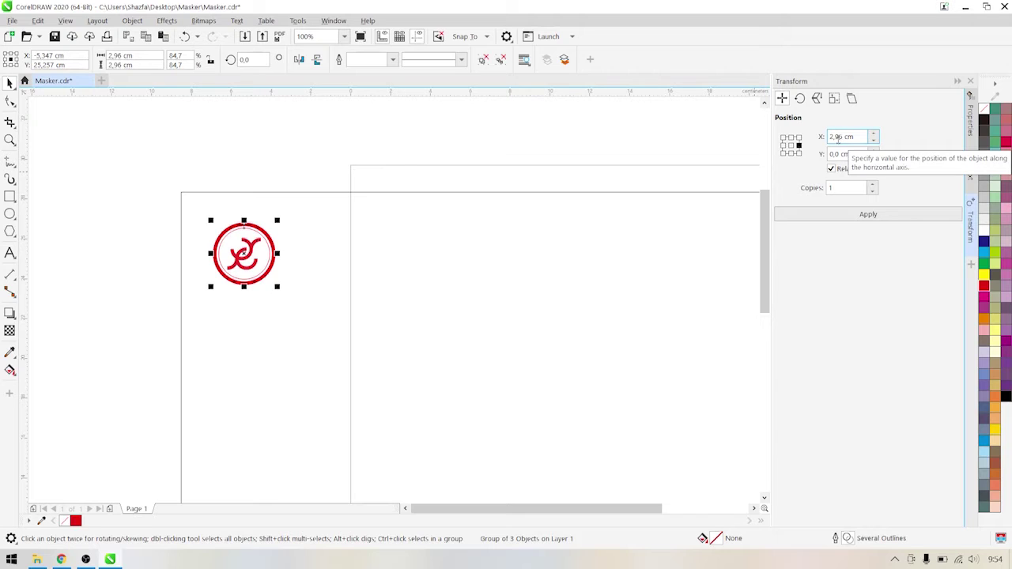
drag(851, 136, 819, 137)
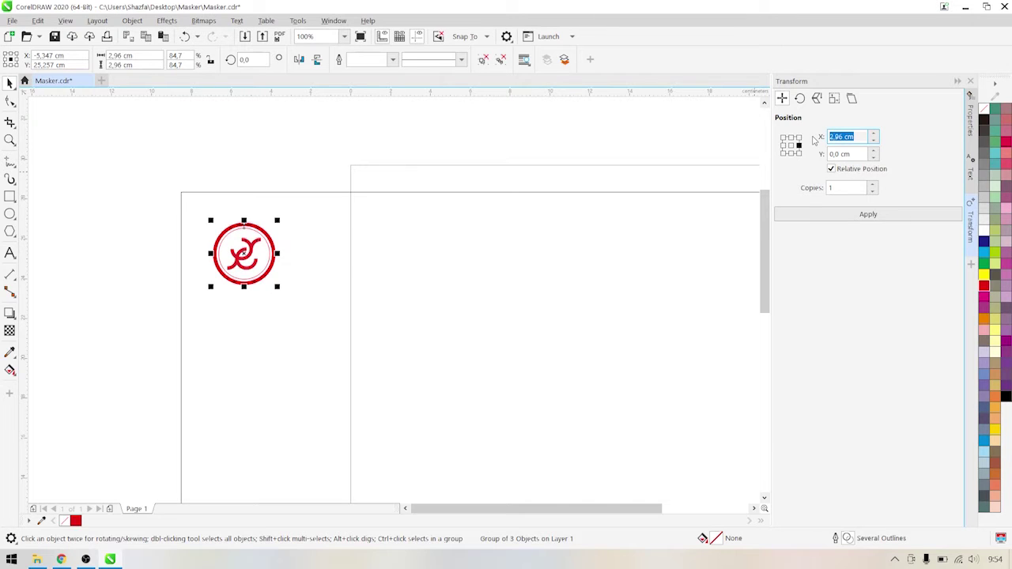
text(3)
click(574, 147)
click(253, 261)
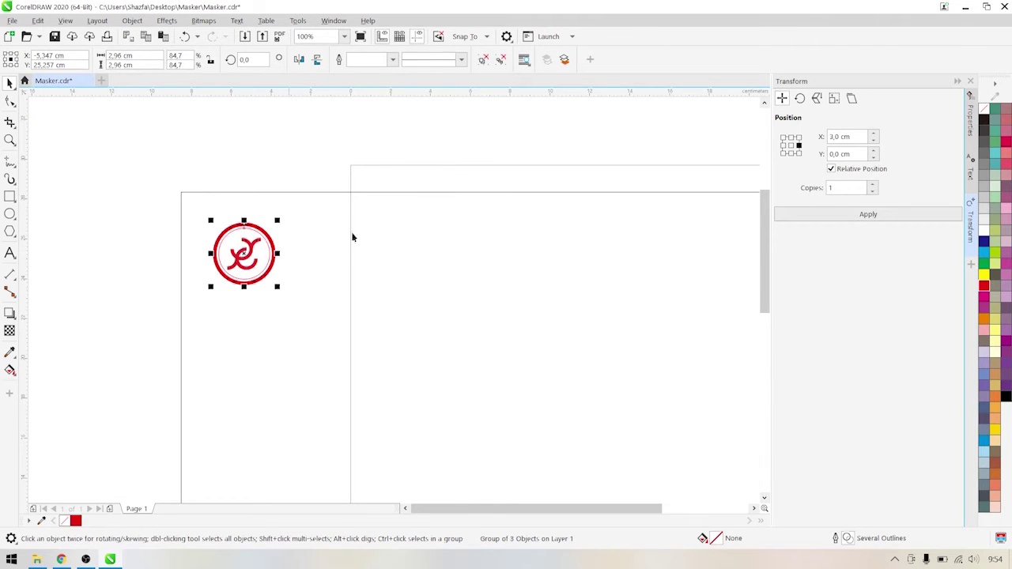
click(821, 215)
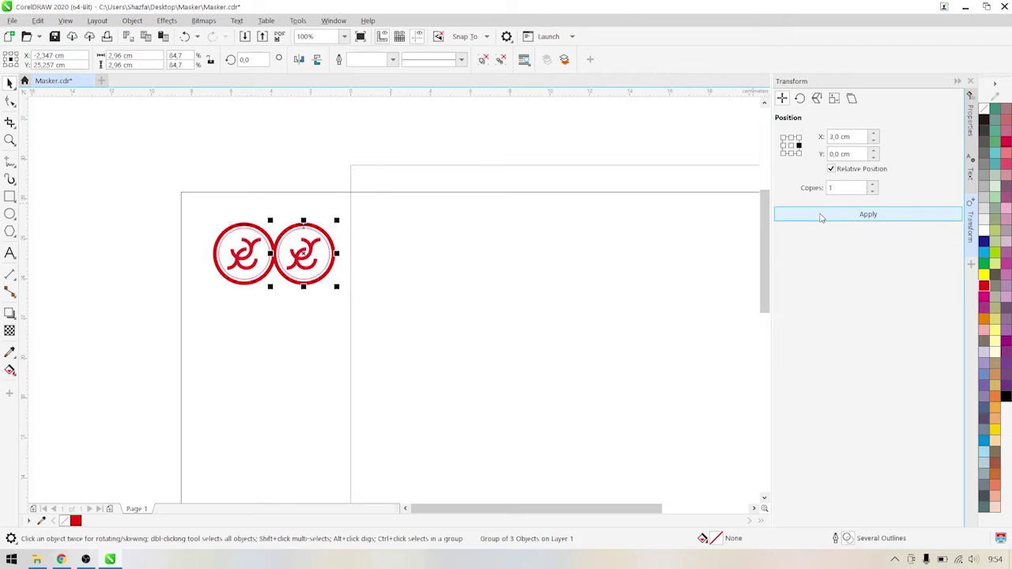
key(ctrl+z)
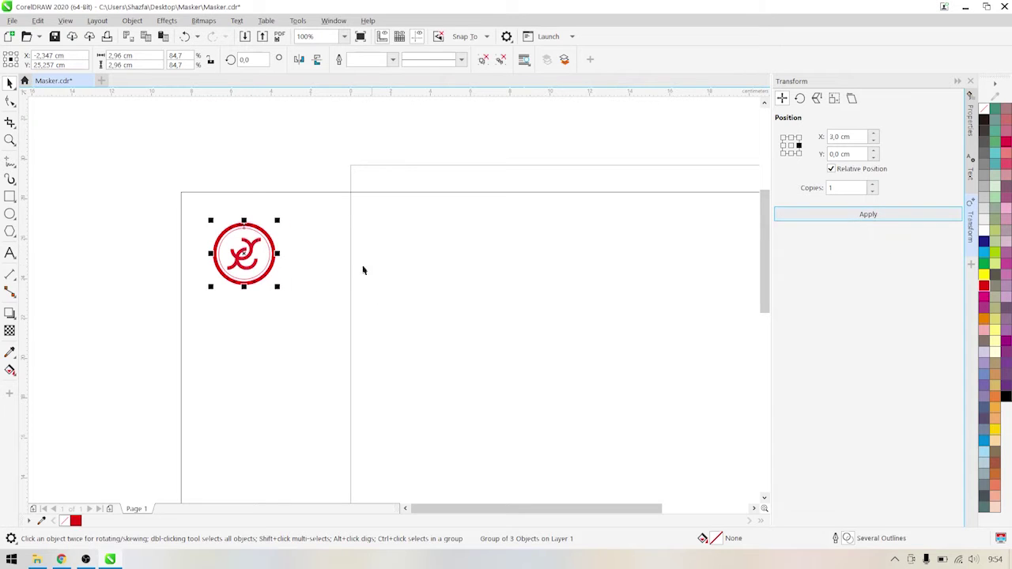
- Place one copy of the logo 3.2 cm to the right of the original
click(798, 145)
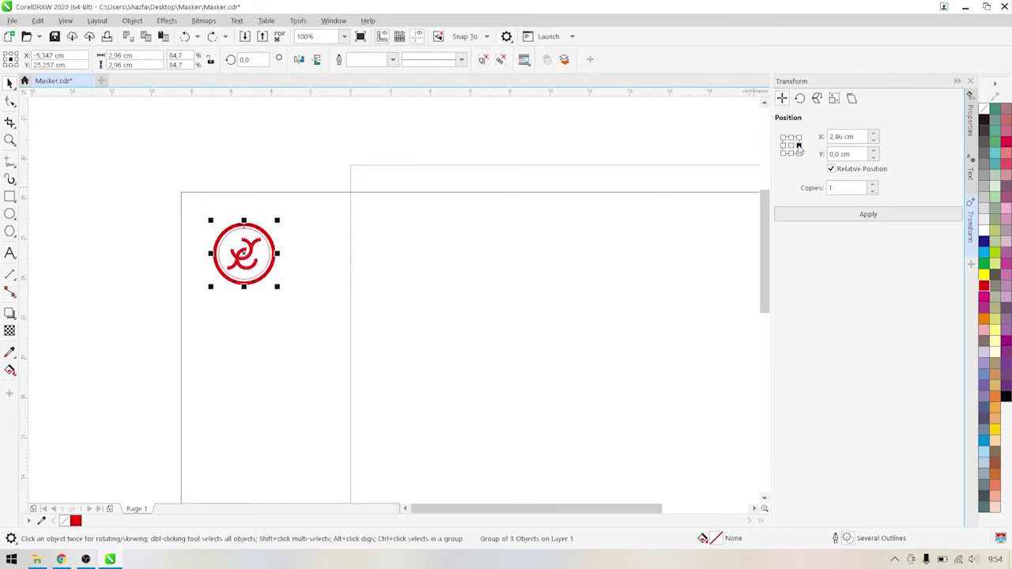
drag(856, 138, 827, 139)
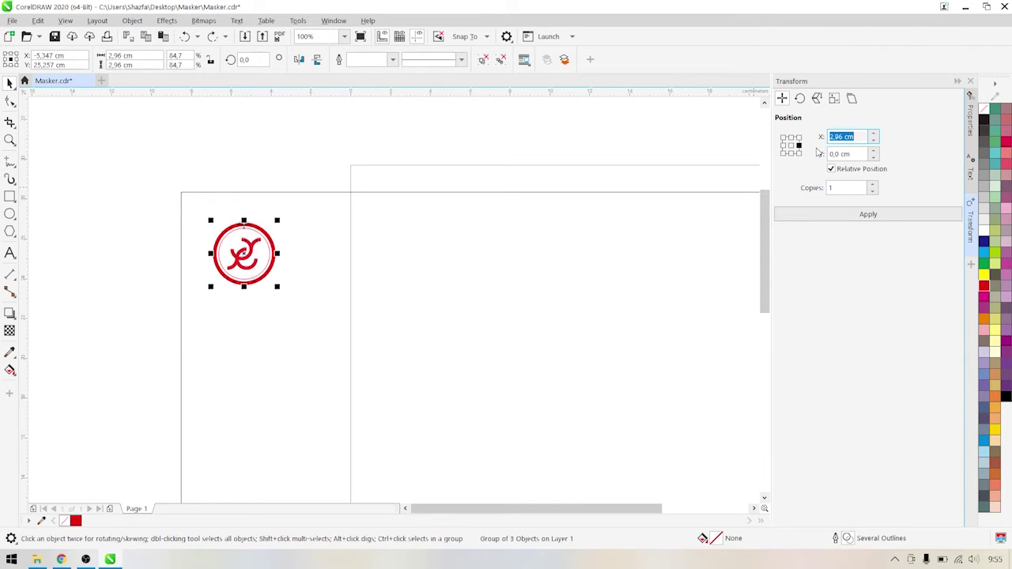
text(3,)
text(2)
click(829, 215)
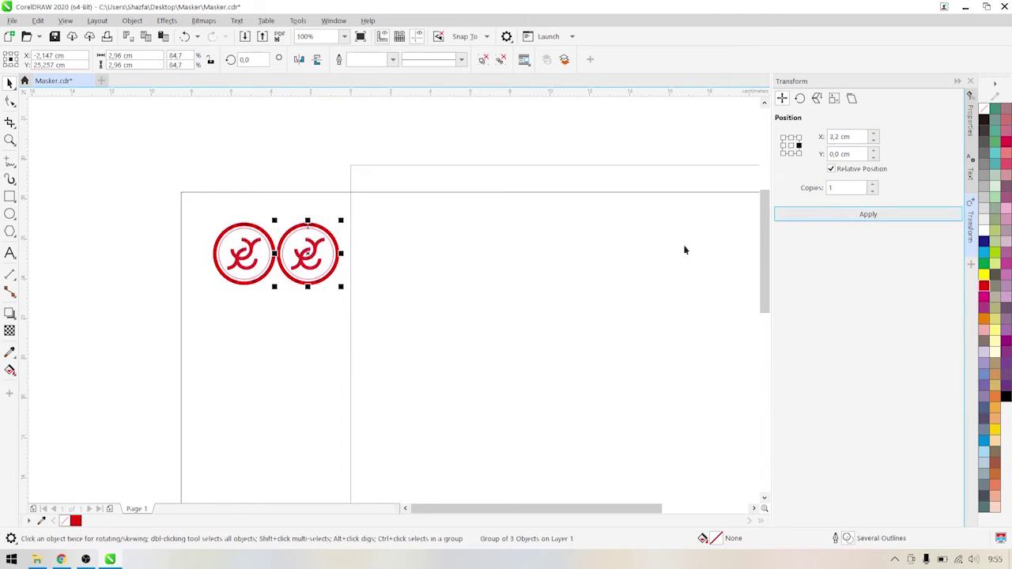
- Repeat the 3.2 cm copy until eleven logos span the top row, then deselect
scroll(641, 265, down, 2)
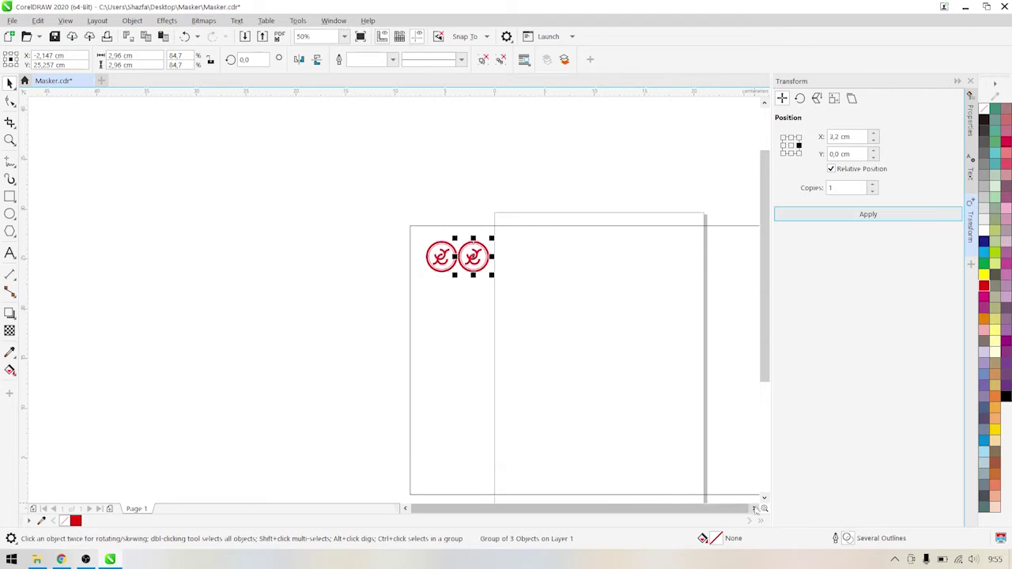
scroll(752, 510, right, 3)
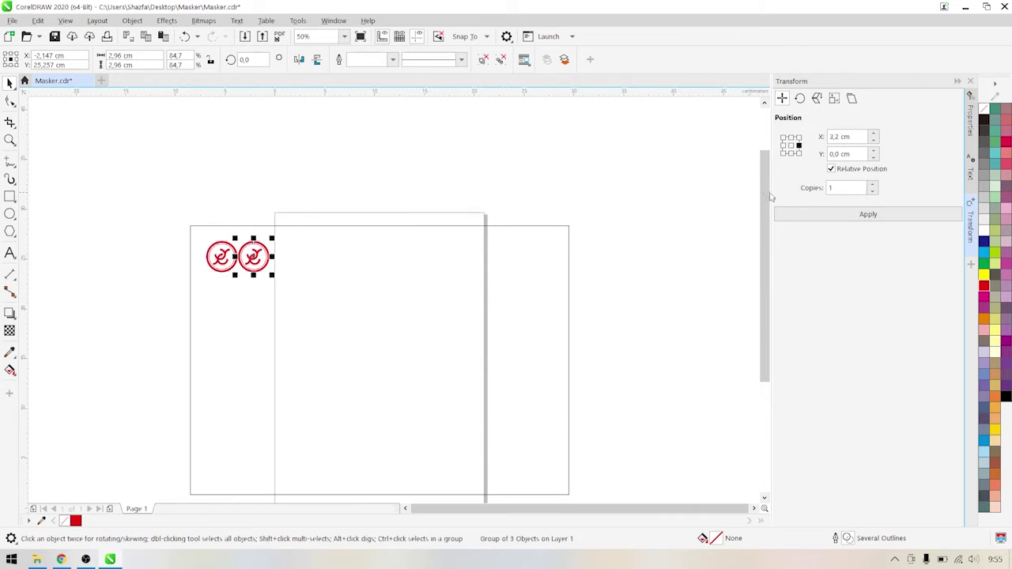
click(830, 222)
click(830, 222)
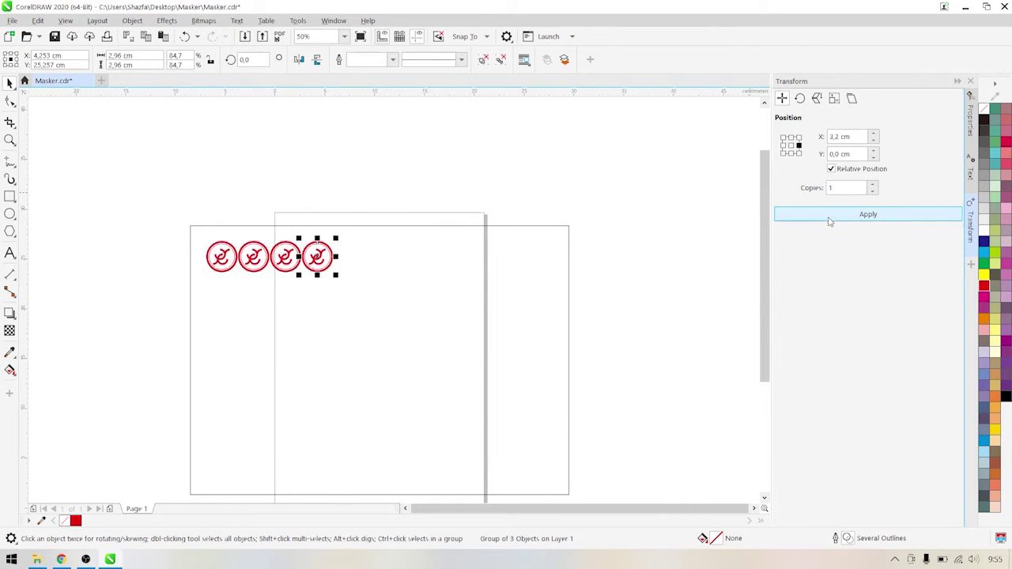
click(830, 222)
click(830, 222)
click(829, 222)
click(830, 223)
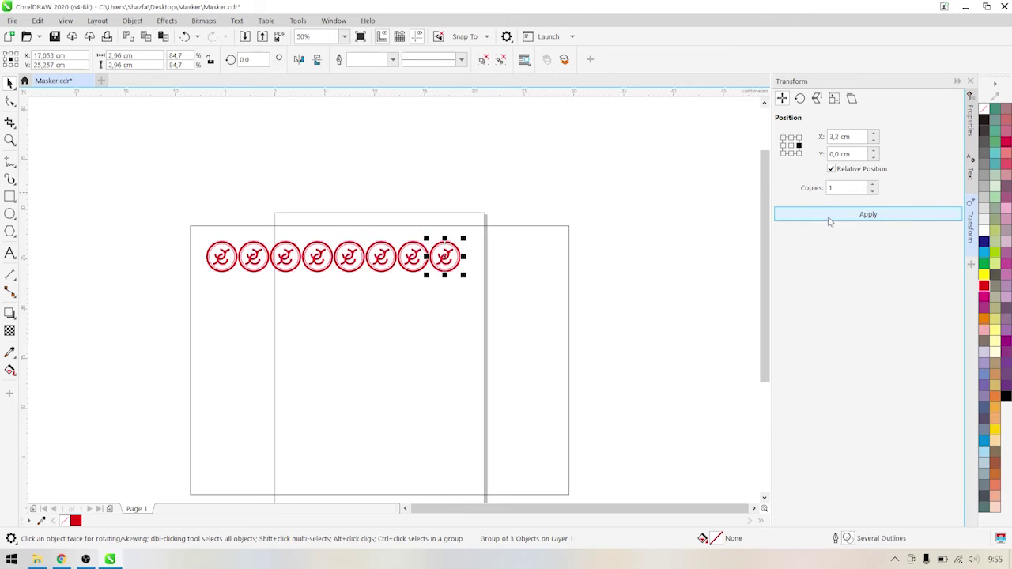
click(830, 222)
click(829, 223)
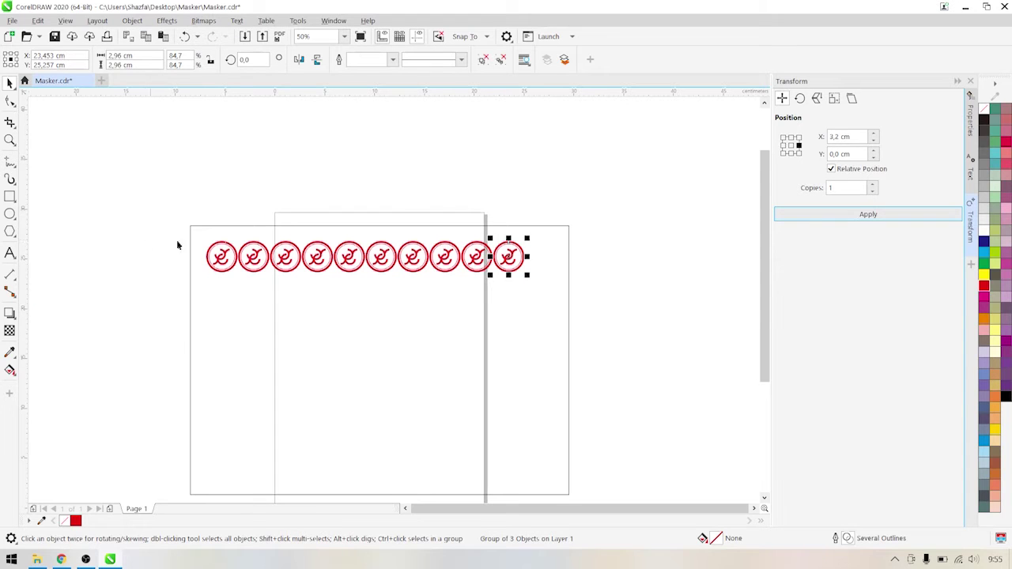
click(829, 221)
click(644, 228)
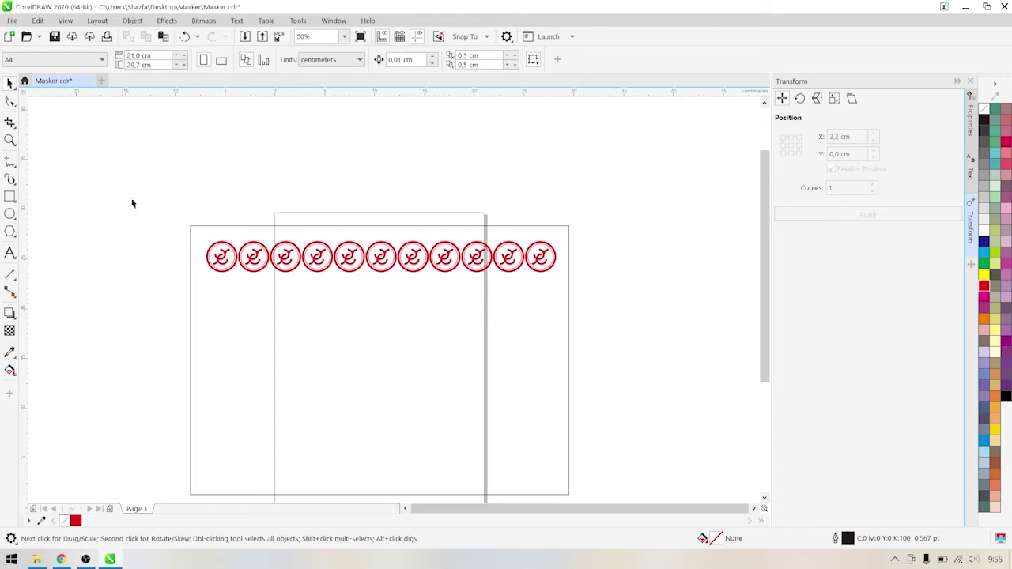
- Select the row of 11 logos and set a -3.2 cm vertical duplicate offset
drag(576, 319, 613, 316)
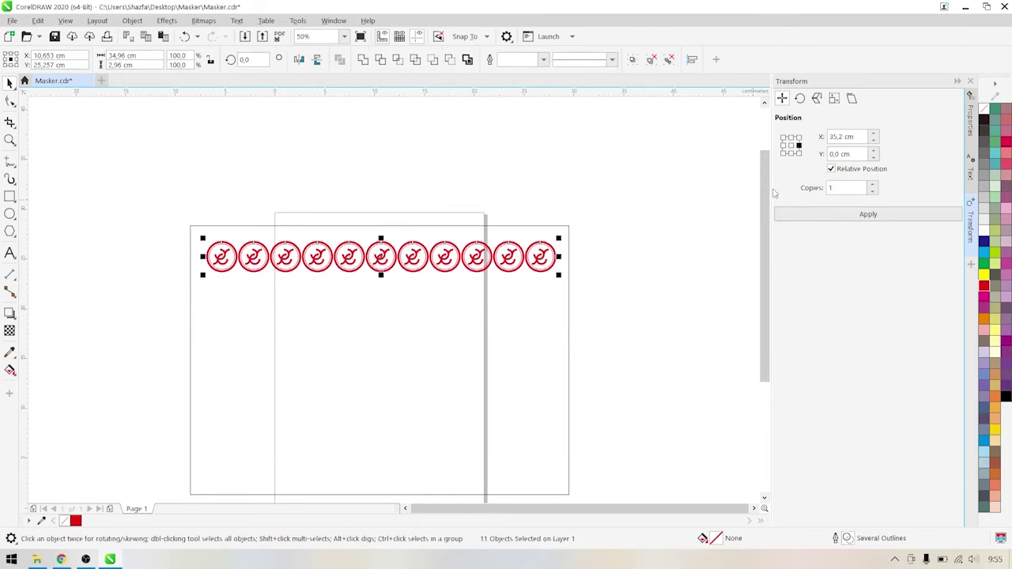
click(791, 155)
drag(835, 154, 873, 154)
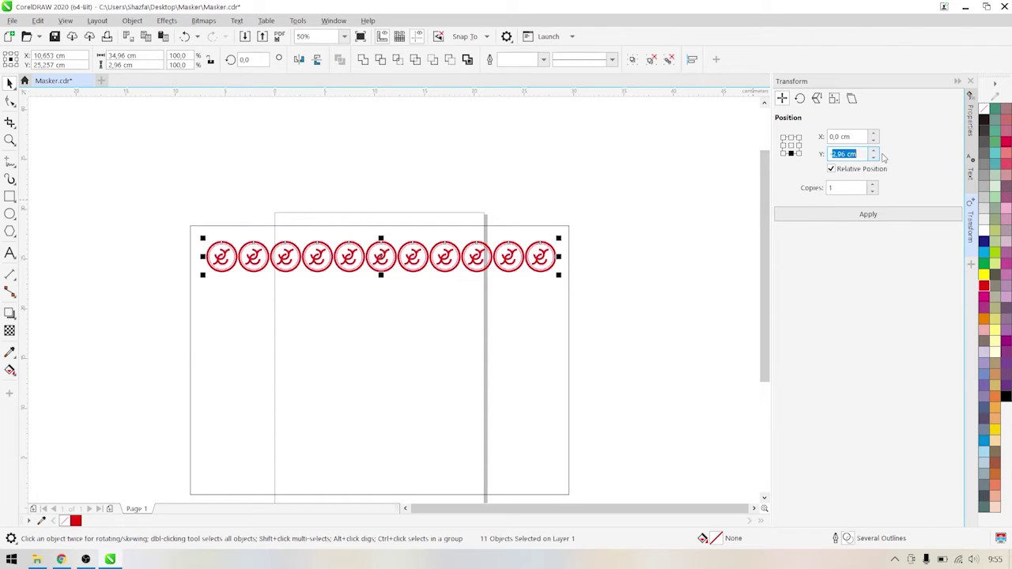
text(-3,2)
click(858, 136)
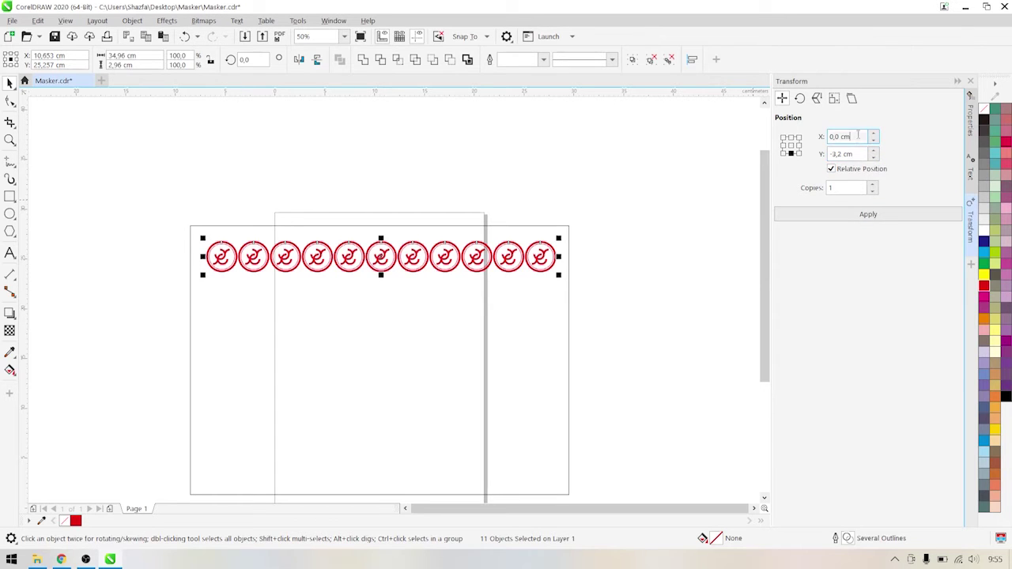
- Repeat the duplicate down to eight rows, then deselect and scroll to view the grid
click(859, 215)
click(860, 217)
click(859, 215)
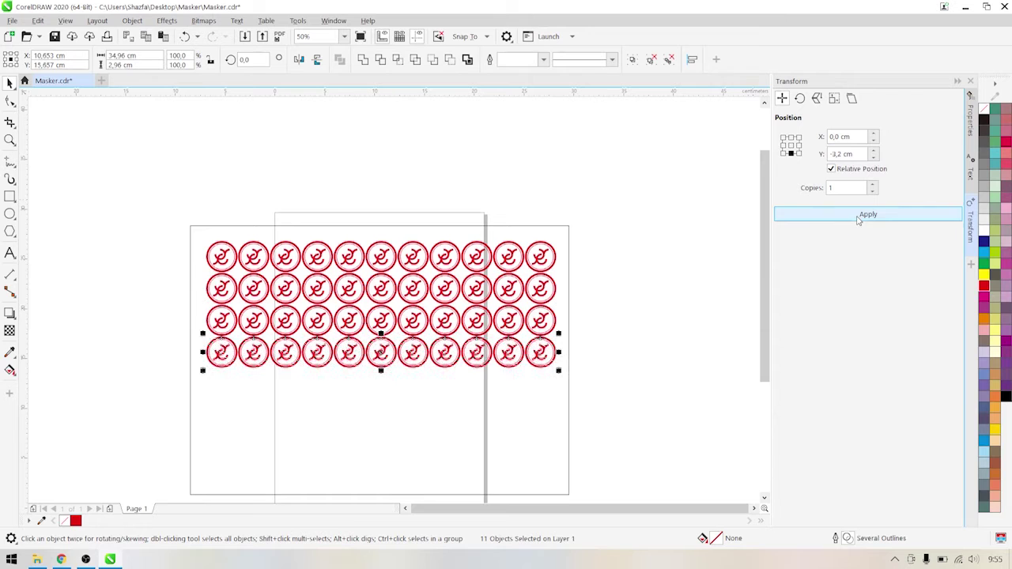
click(859, 215)
click(859, 215)
click(859, 215)
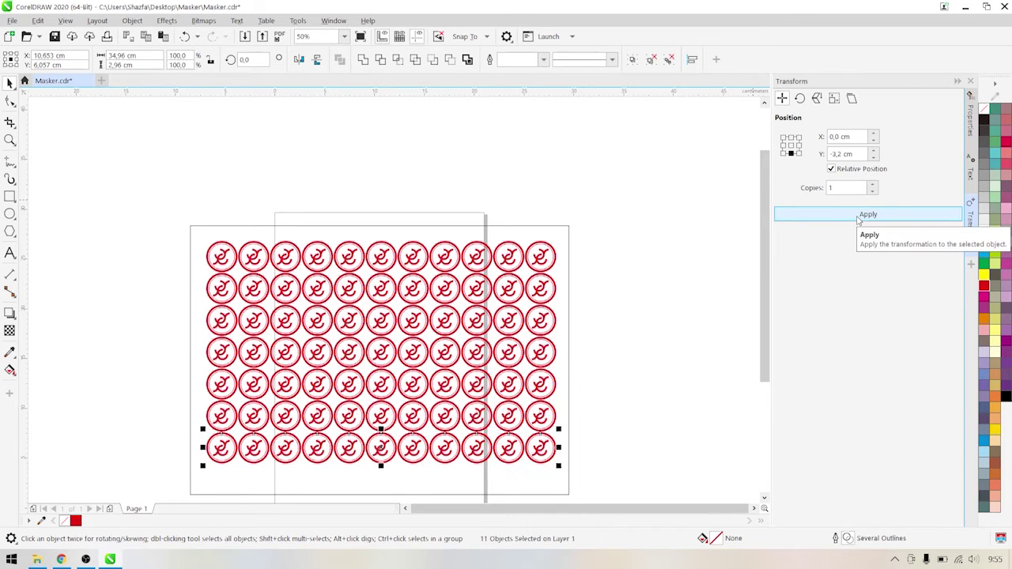
click(859, 218)
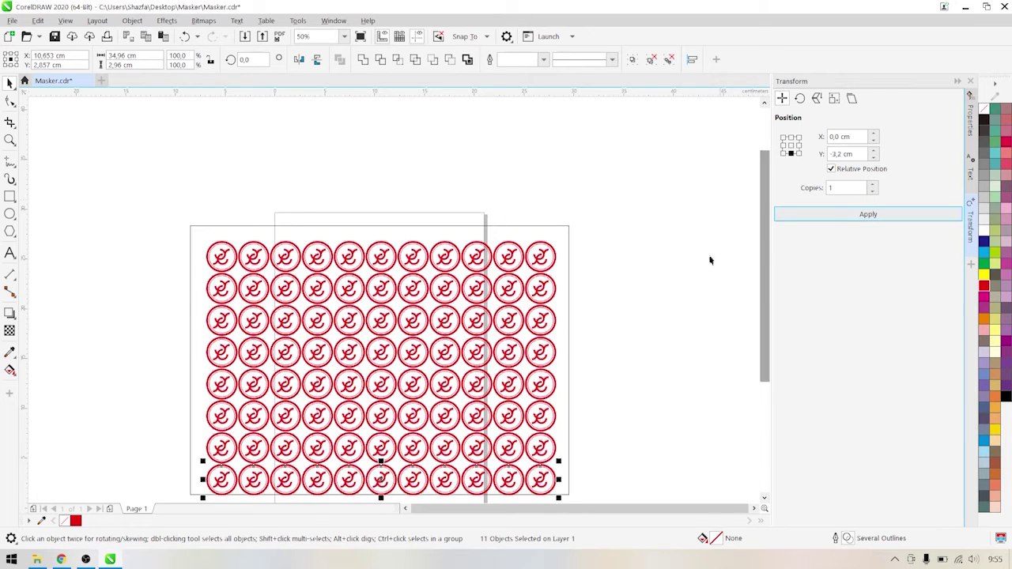
click(646, 276)
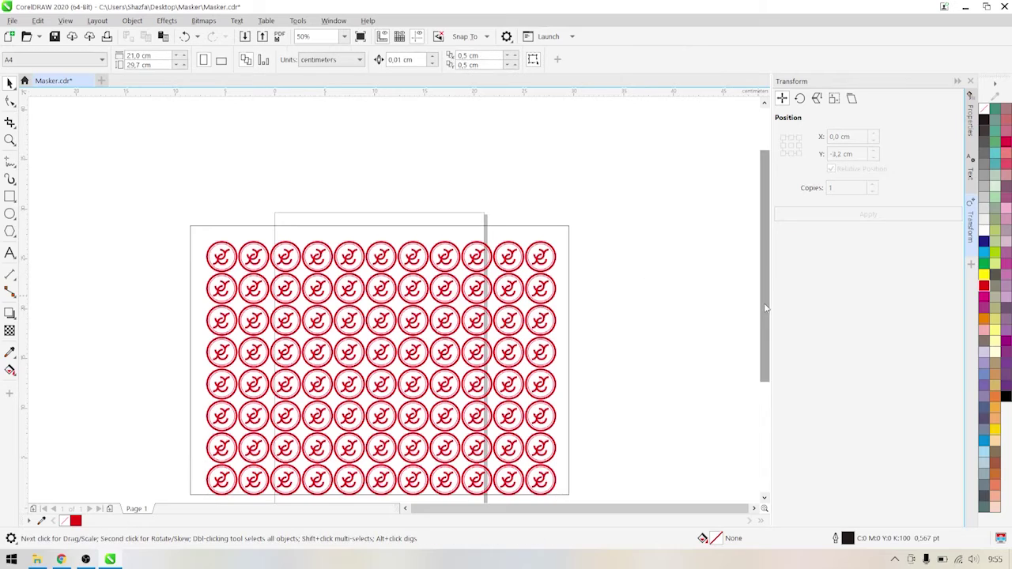
drag(766, 311, 767, 338)
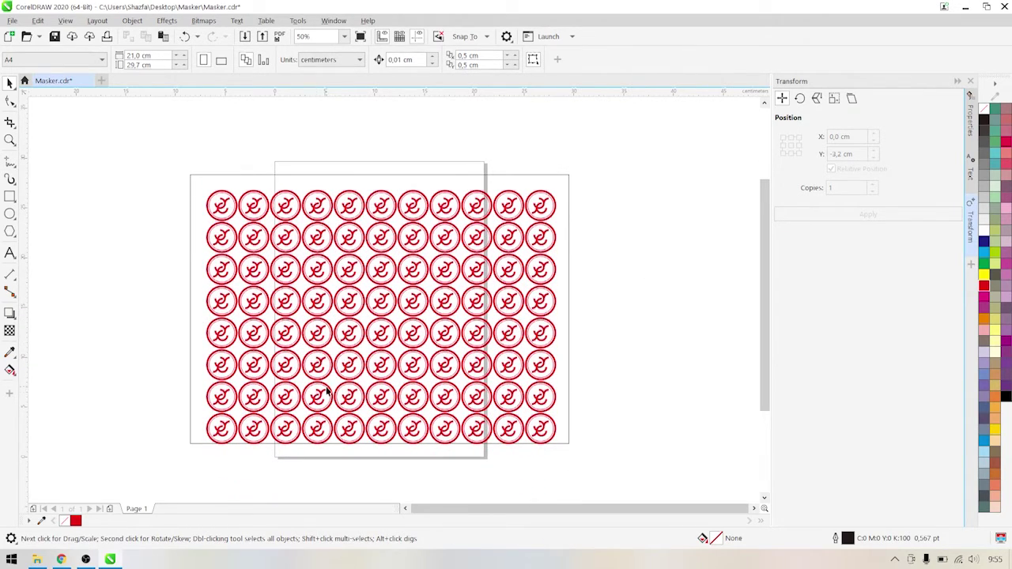
- Delete rows 2, 4, 6, 8 in column 1 and rows 1, 3, 5, 7 in column 2
click(224, 241)
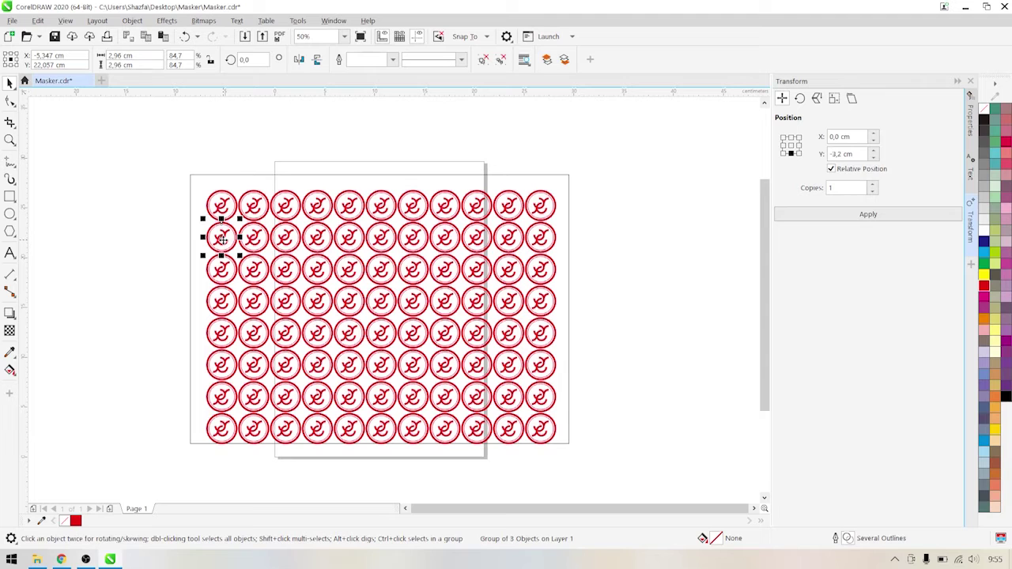
key(Delete)
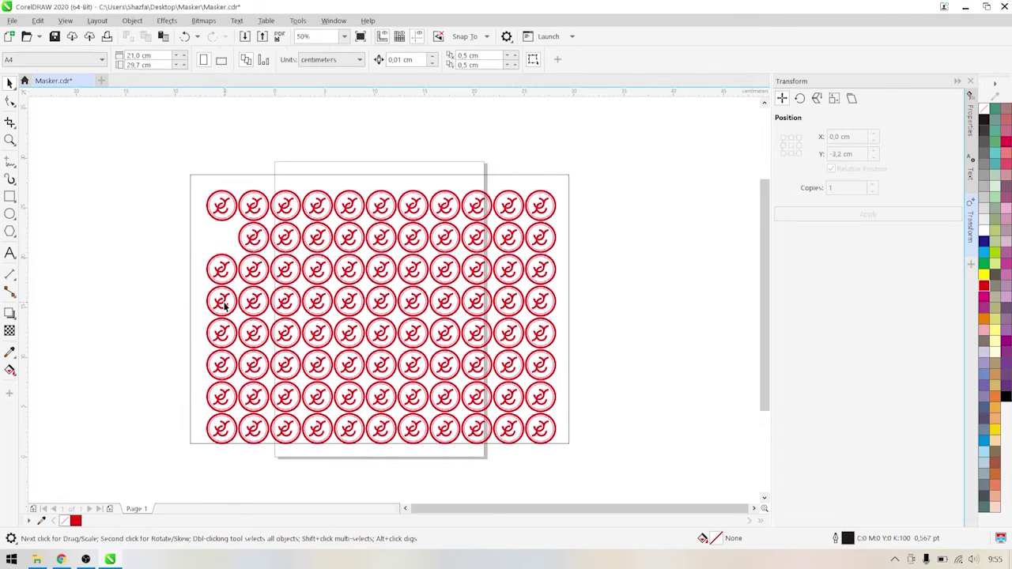
click(224, 300)
key(Delete)
click(224, 364)
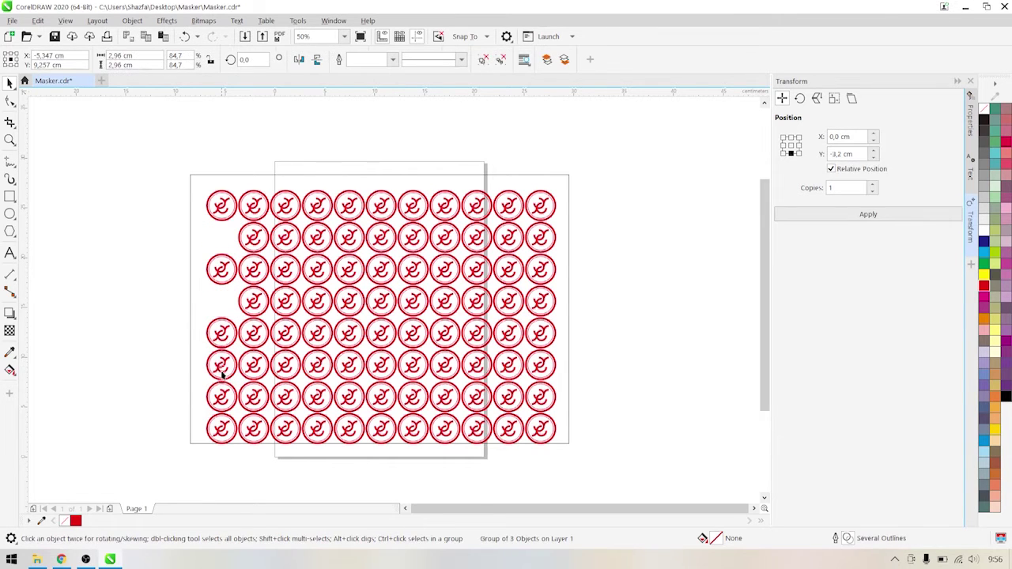
key(Delete)
click(221, 428)
key(Delete)
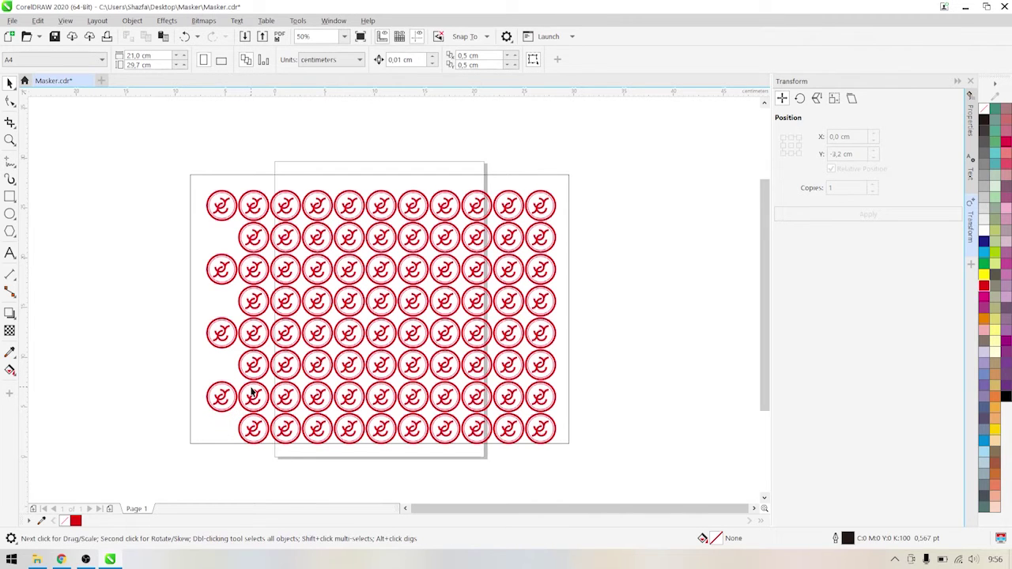
click(250, 398)
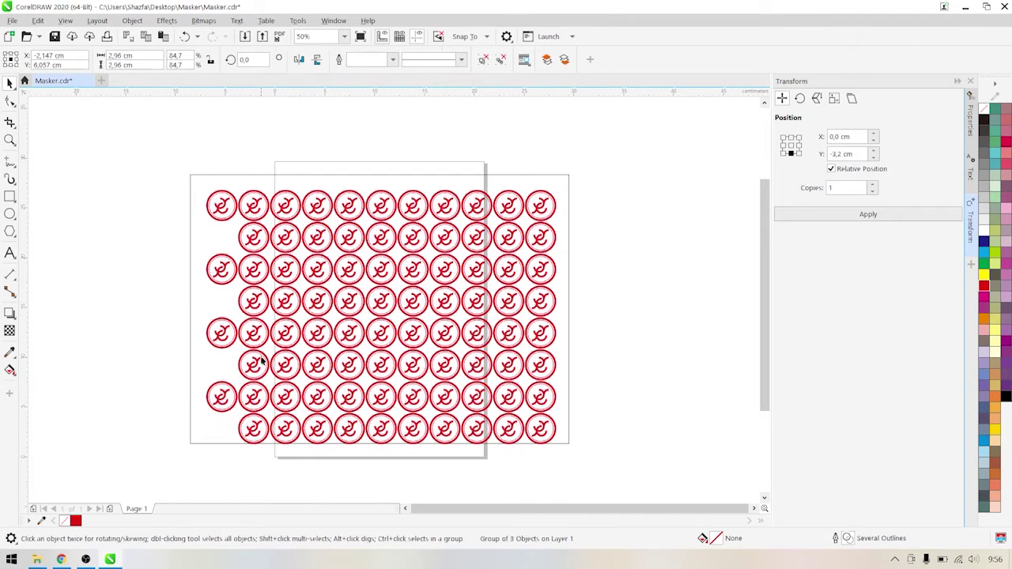
key(Delete)
click(255, 332)
key(Delete)
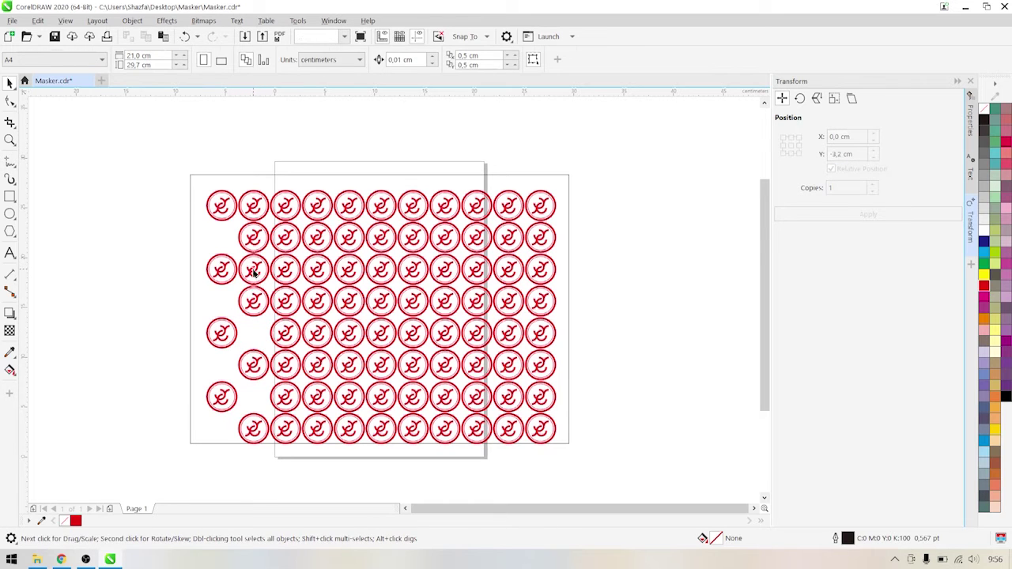
click(254, 272)
key(Delete)
click(254, 207)
key(Delete)
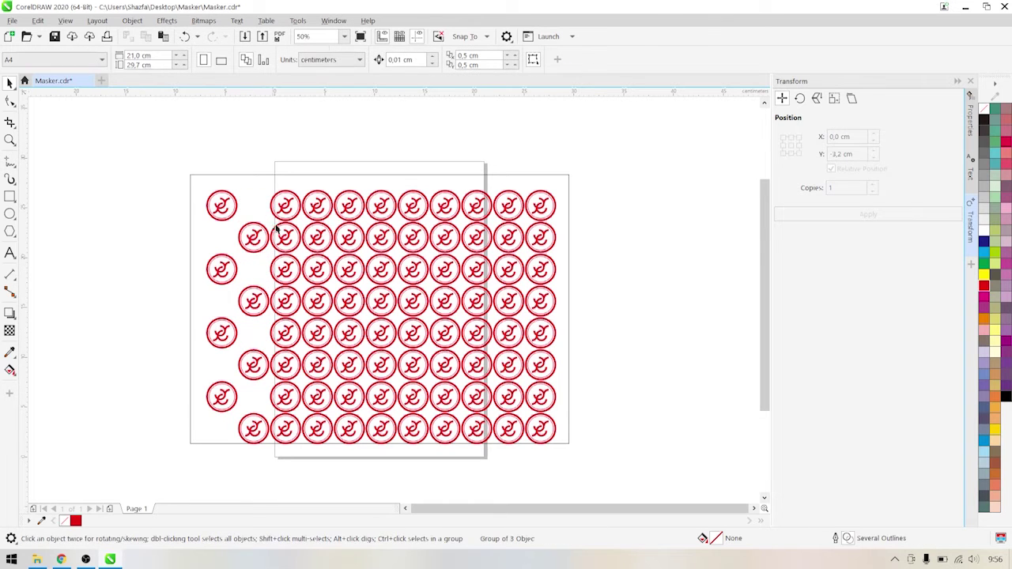
- Delete rows 2, 4, 6, 8 in column 3 and rows 1, 3, 5, 7 in column 4
click(285, 236)
key(Delete)
click(285, 301)
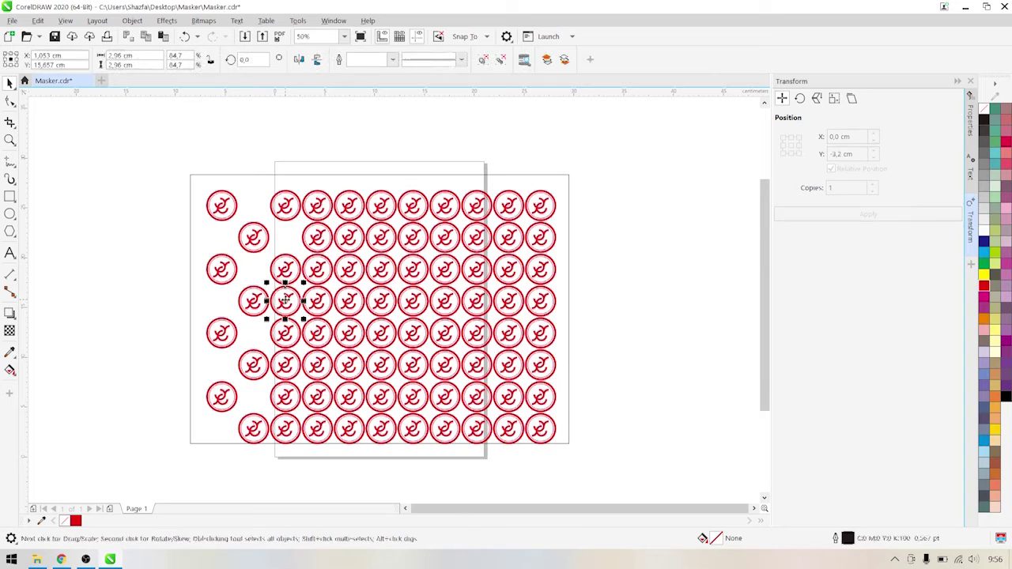
key(Delete)
click(283, 367)
key(Delete)
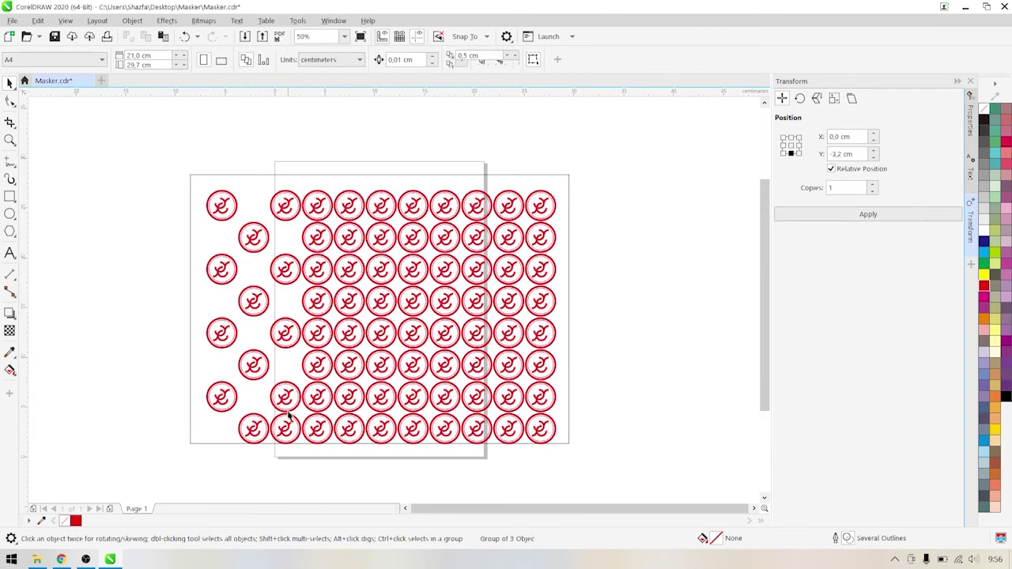
click(286, 427)
key(Delete)
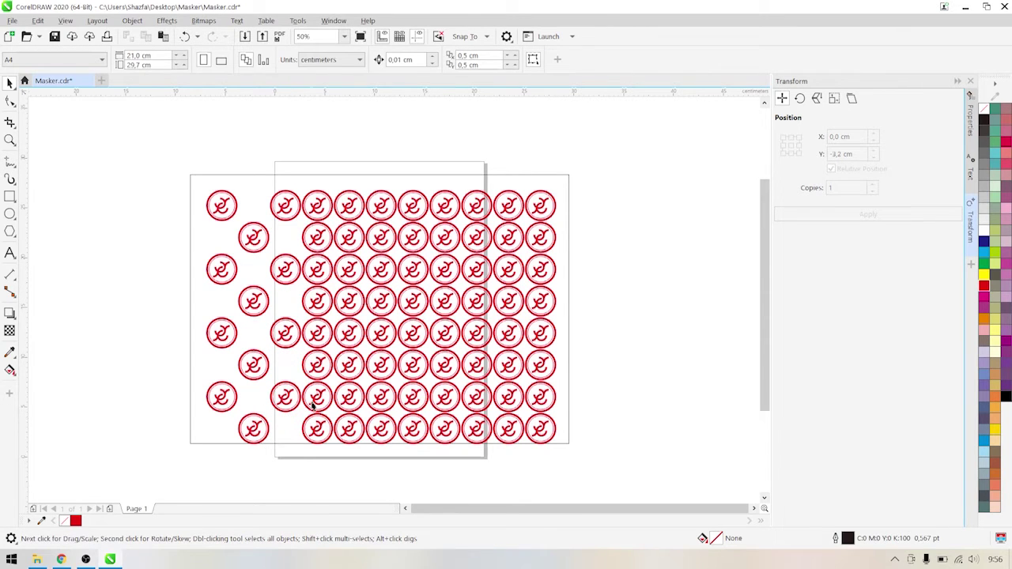
click(312, 405)
key(Delete)
click(317, 336)
key(Delete)
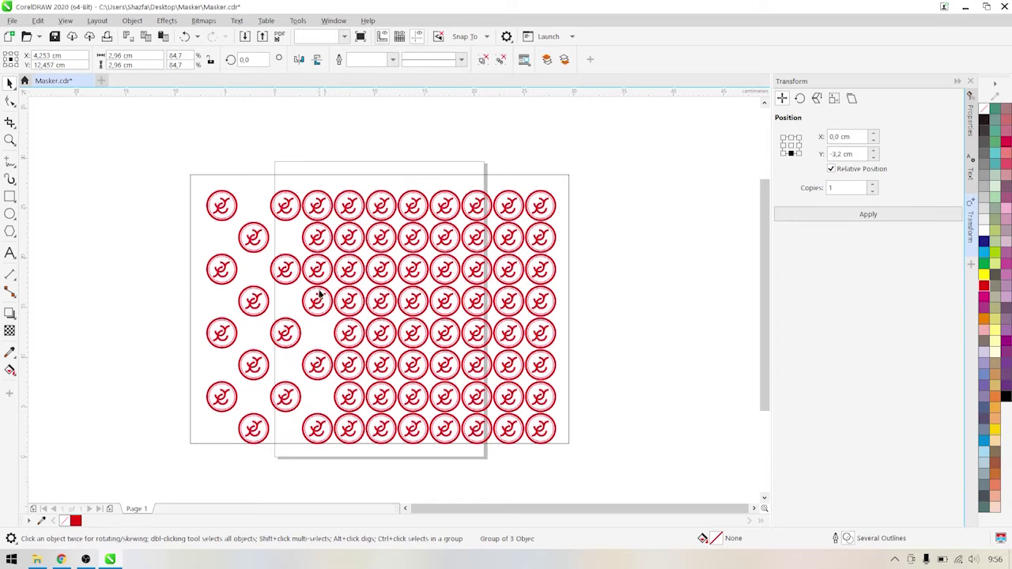
click(316, 270)
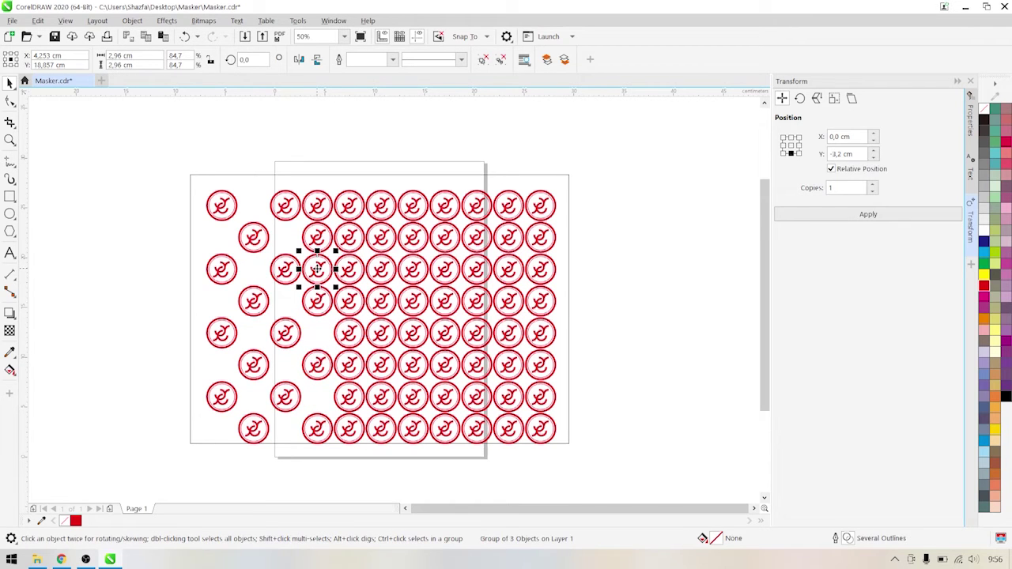
key(Delete)
click(316, 207)
key(Delete)
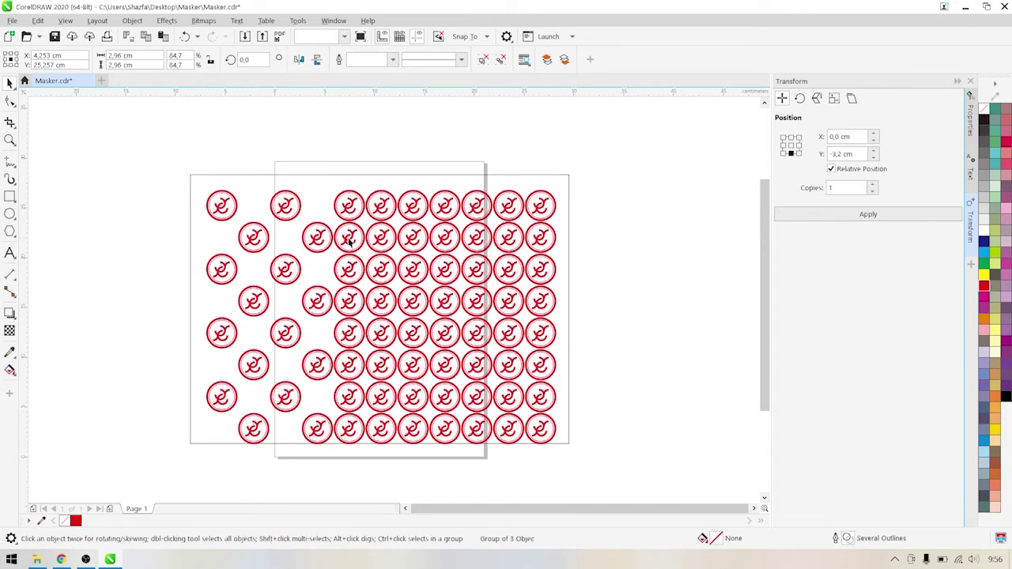
- Delete rows 2, 4, 6, 8 in column 5 and rows 1, 3, 5, 7 in column 6
click(349, 239)
key(Delete)
click(349, 302)
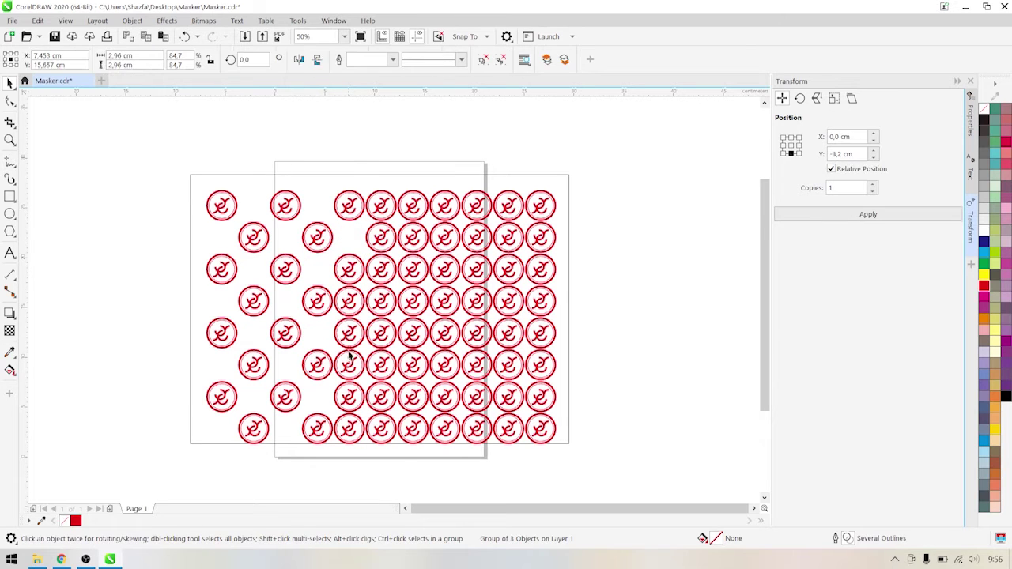
key(Delete)
click(349, 366)
key(Delete)
click(349, 428)
key(Delete)
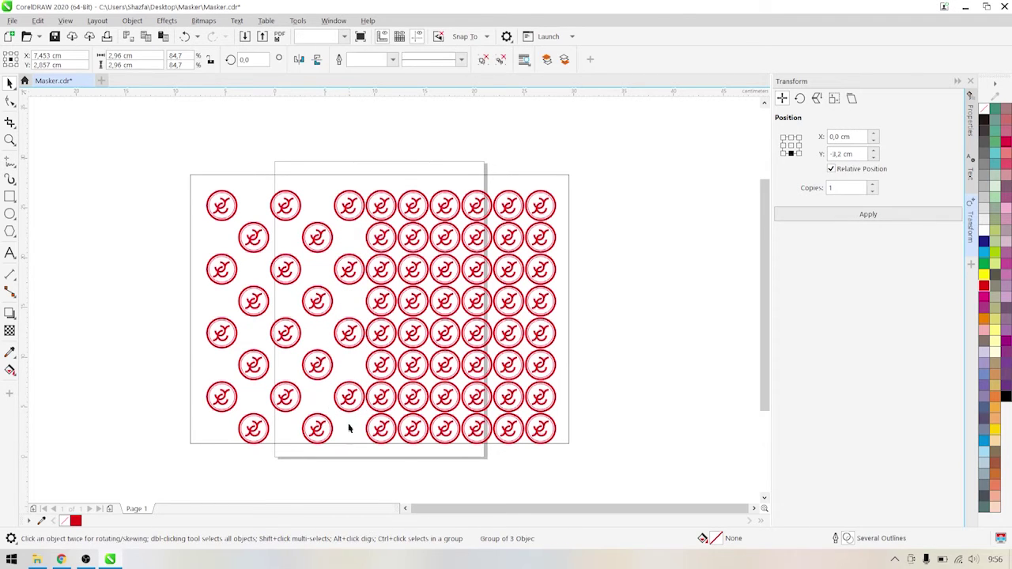
click(381, 398)
key(Delete)
click(381, 335)
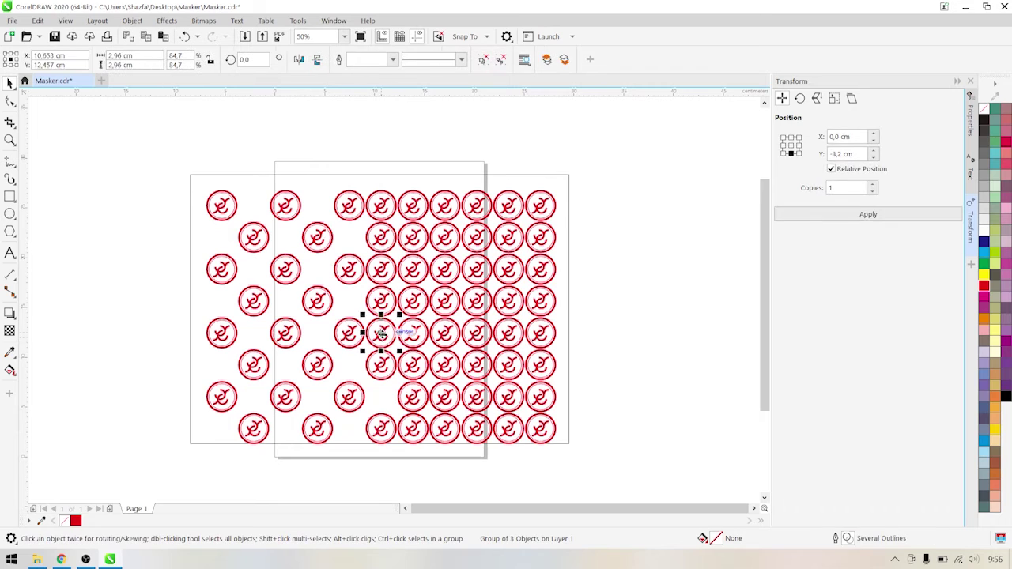
key(Delete)
click(380, 271)
key(Delete)
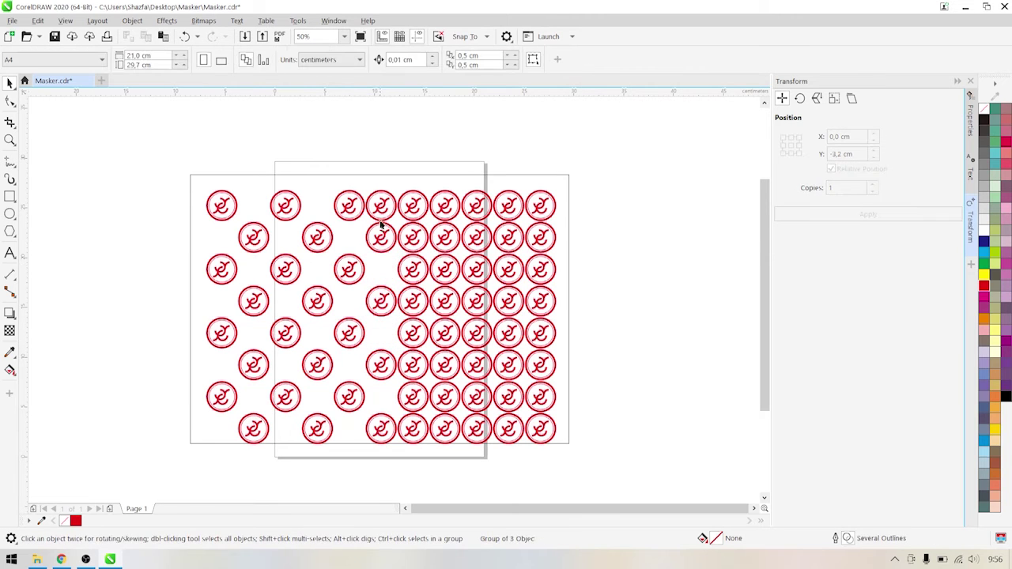
click(380, 208)
key(Delete)
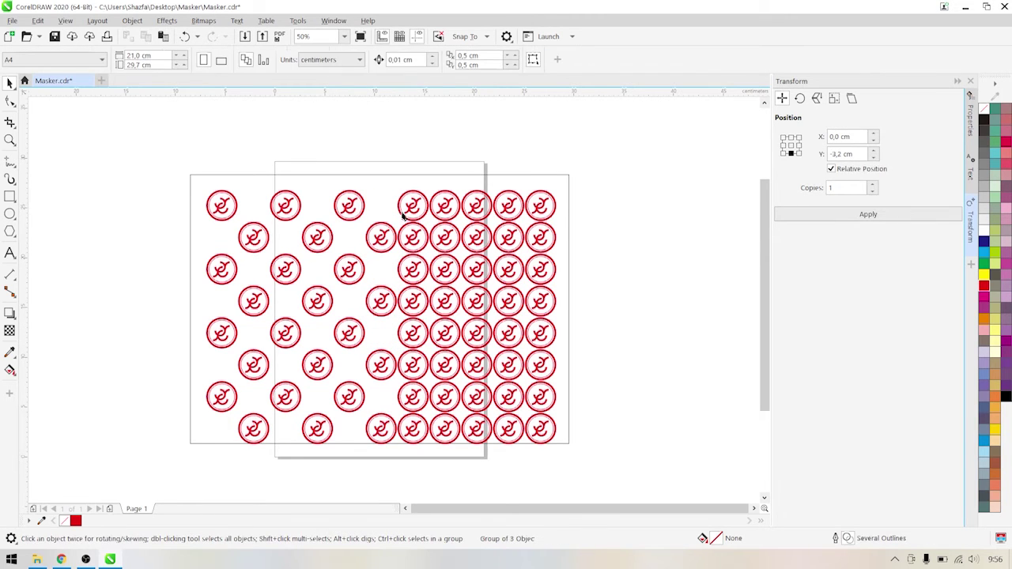
- Delete rows 2, 4, 6, 8 in column 7 and rows 1, 3, 5, 7 in column 8
click(413, 238)
key(Delete)
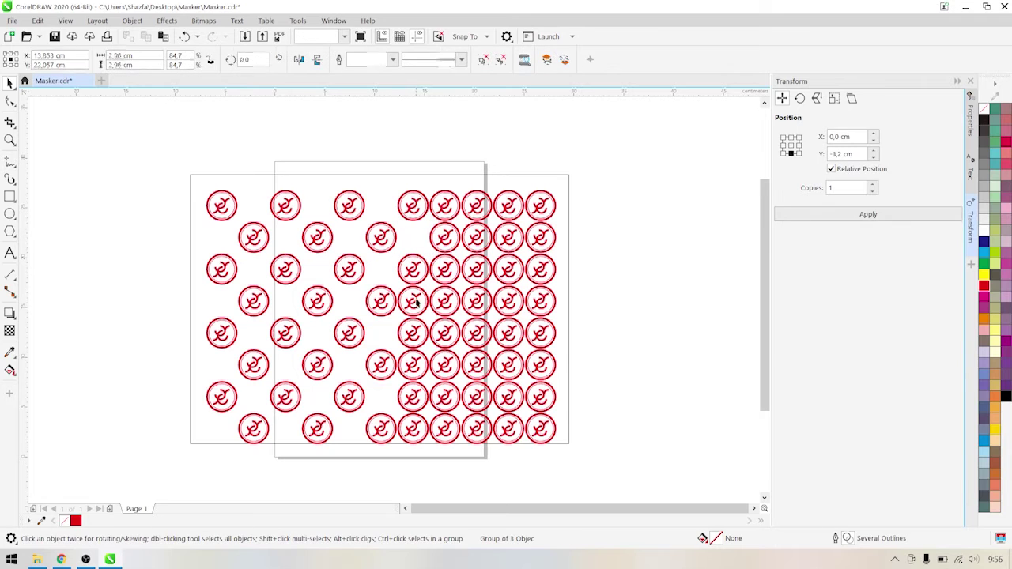
click(413, 300)
key(Delete)
click(413, 362)
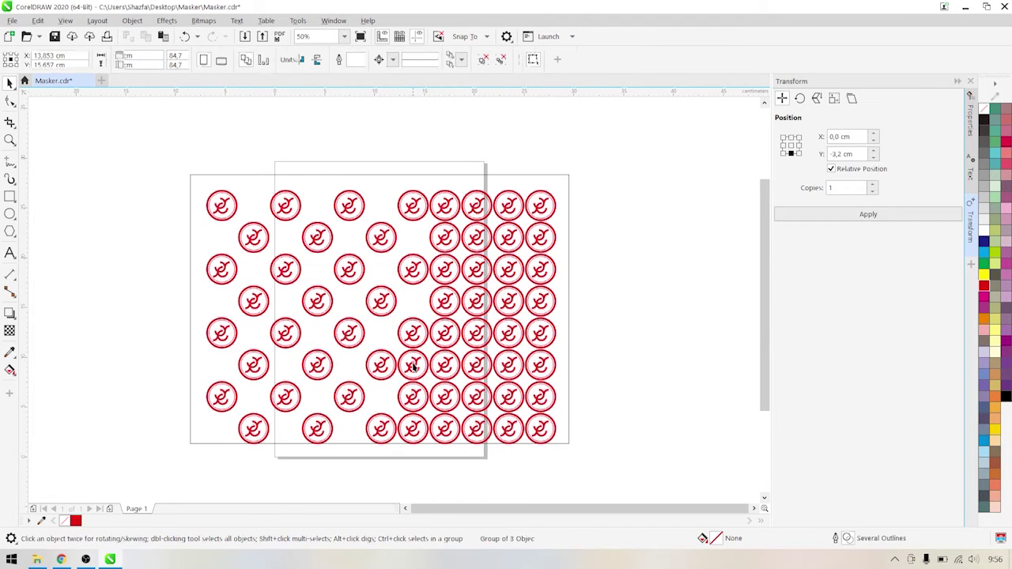
key(Delete)
click(413, 427)
key(Delete)
click(444, 397)
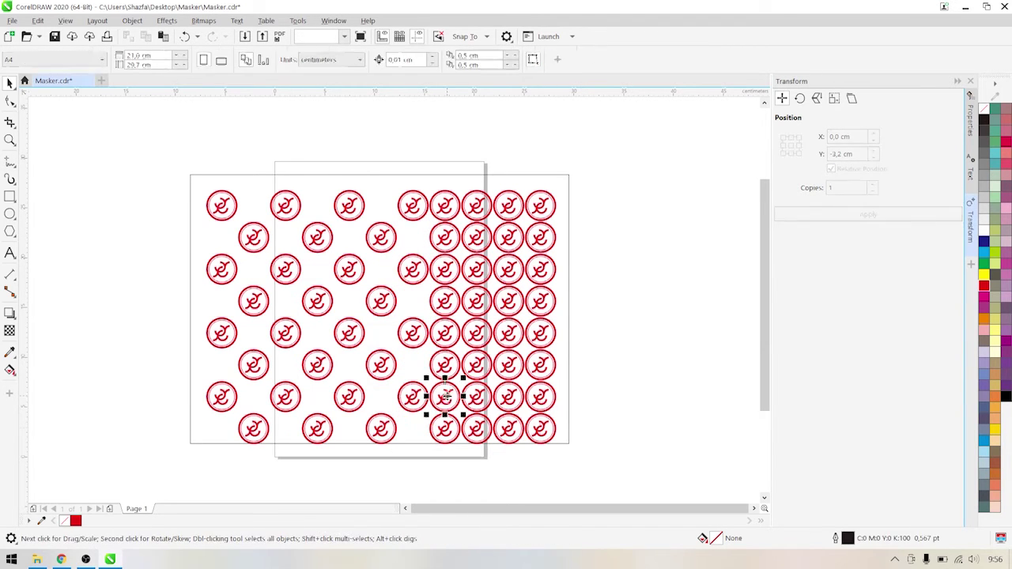
key(Delete)
click(445, 332)
key(Delete)
click(446, 275)
key(Delete)
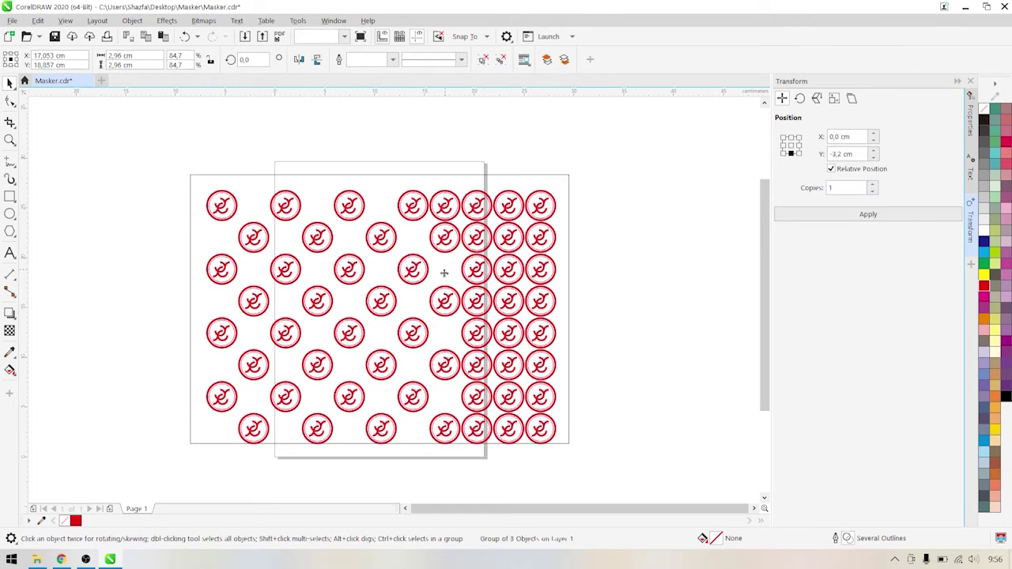
click(445, 208)
key(Delete)
- Delete rows 2, 4, 6, 8 in column 9 and the odd-row logos in column 10
click(468, 235)
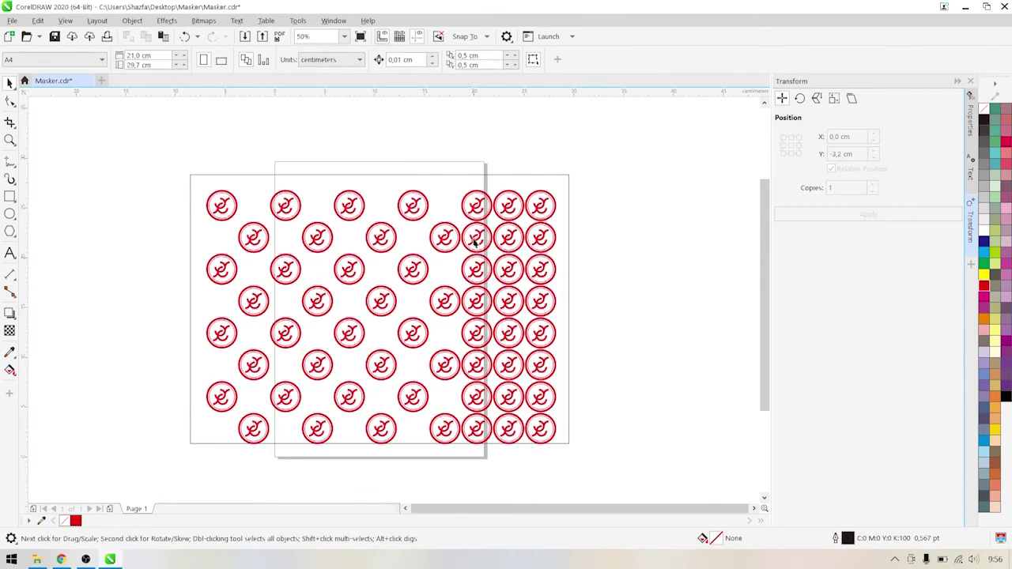
click(474, 242)
key(Delete)
click(475, 303)
key(Delete)
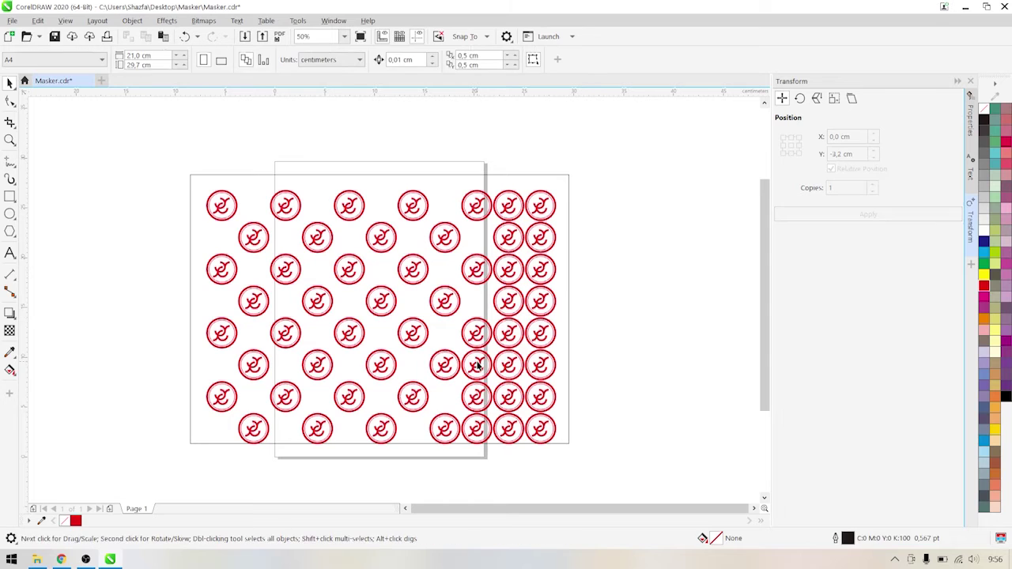
click(477, 368)
key(Delete)
click(476, 427)
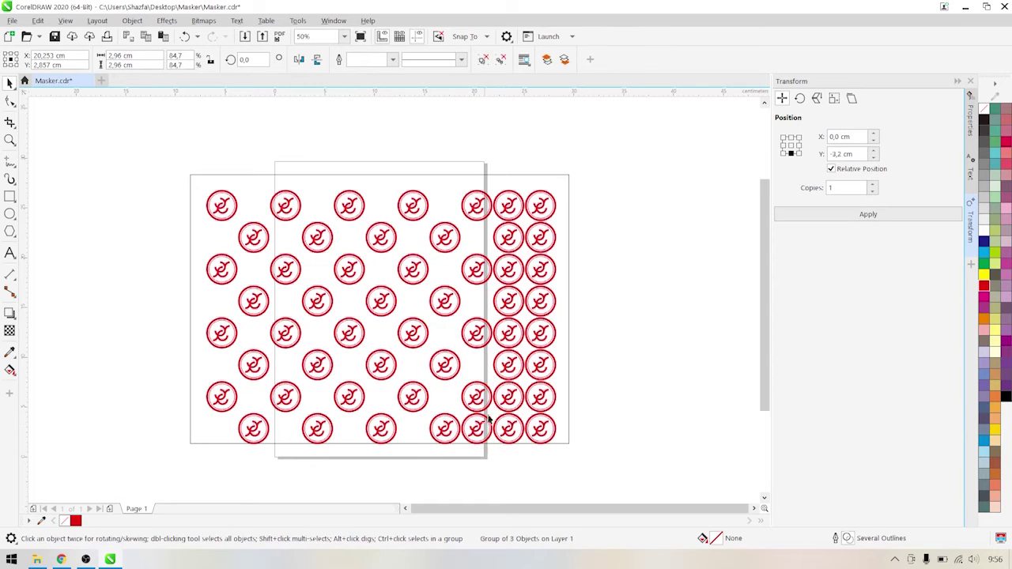
key(Delete)
click(509, 400)
click(511, 397)
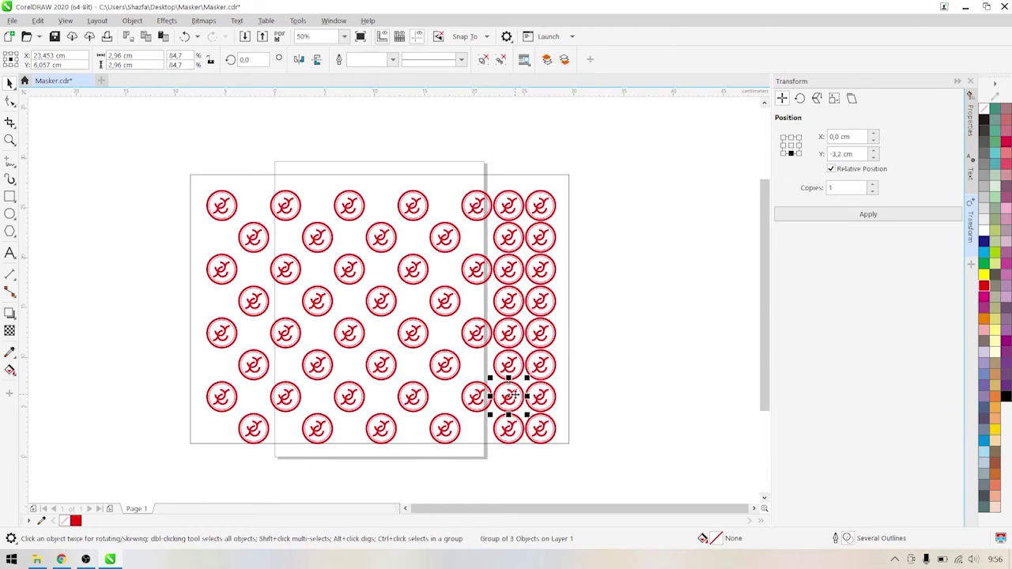
key(Delete)
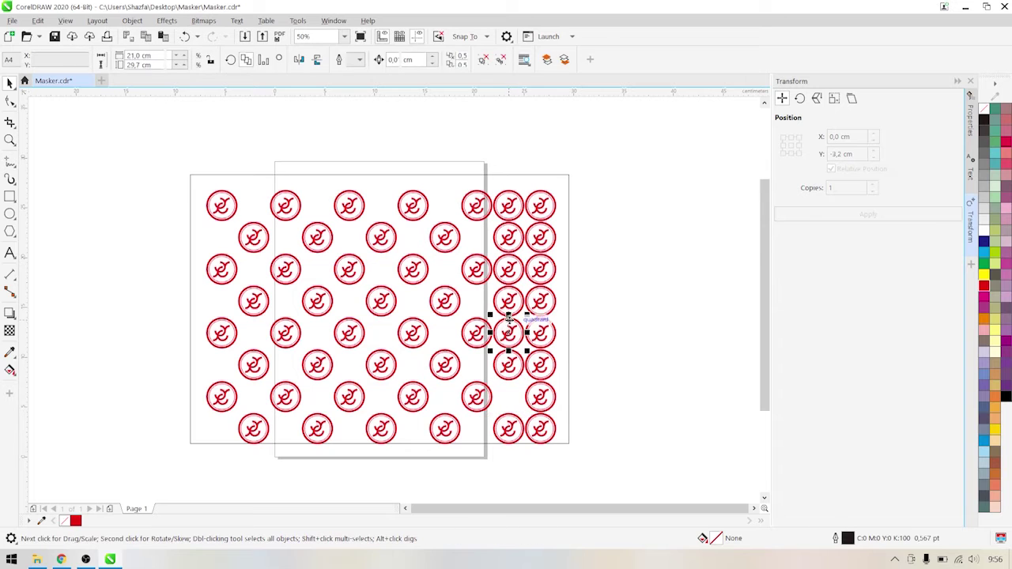
click(508, 271)
key(Delete)
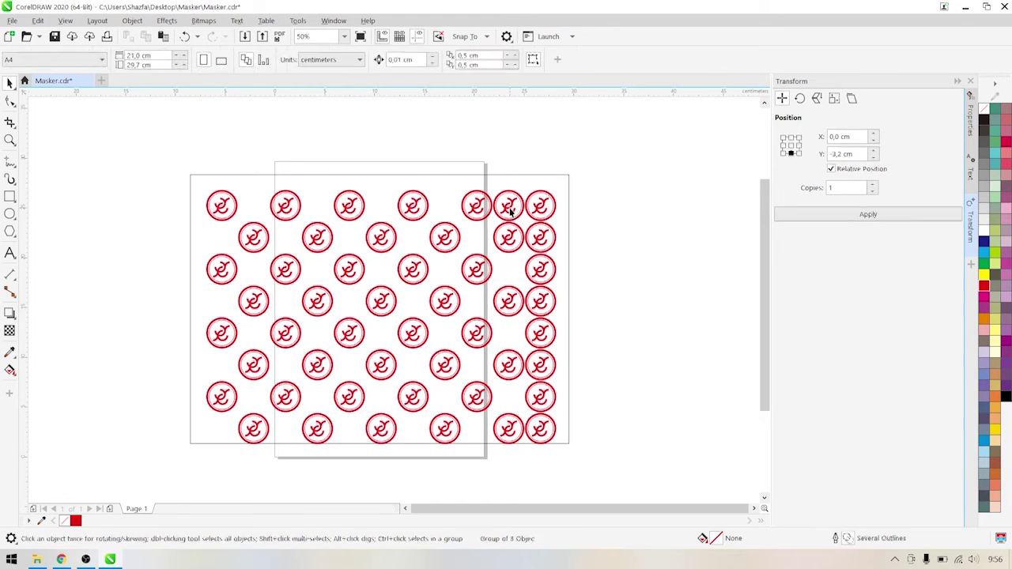
click(510, 208)
key(Delete)
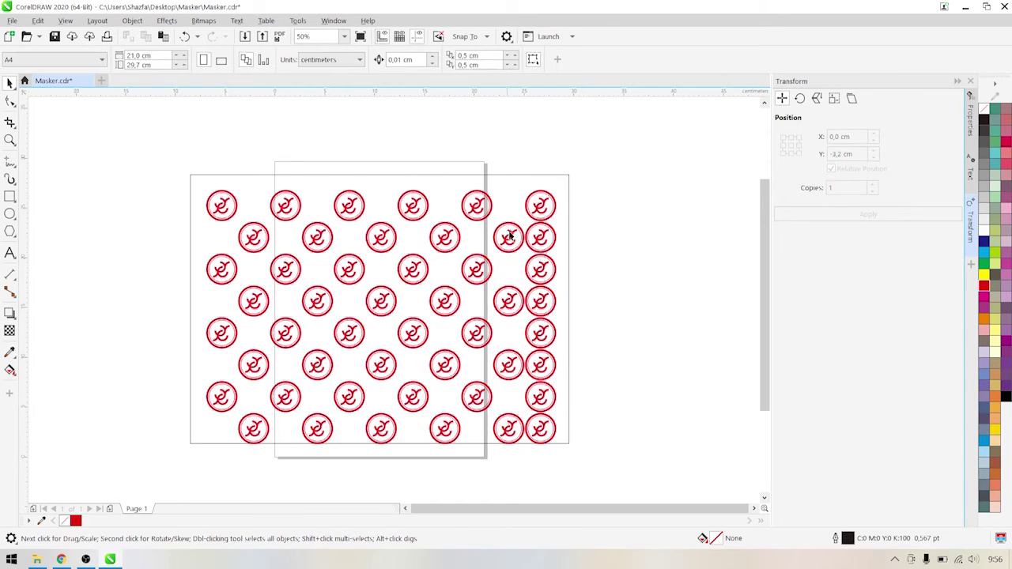
- Delete rows 2, 4, 6 and 8 in column 11 to complete the checkerboard
click(540, 241)
key(Delete)
click(541, 305)
key(Delete)
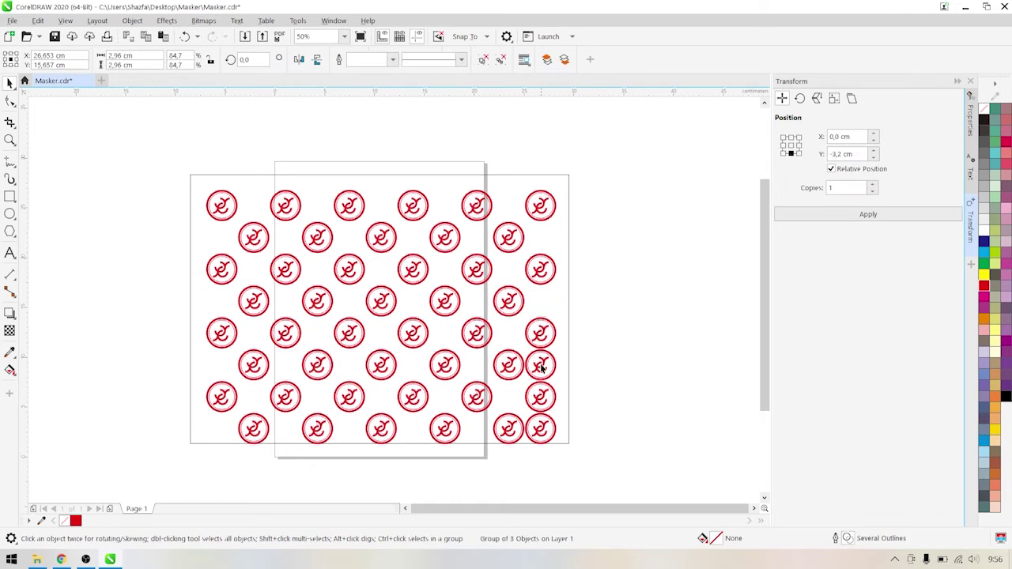
click(540, 365)
key(Delete)
click(540, 430)
key(Delete)
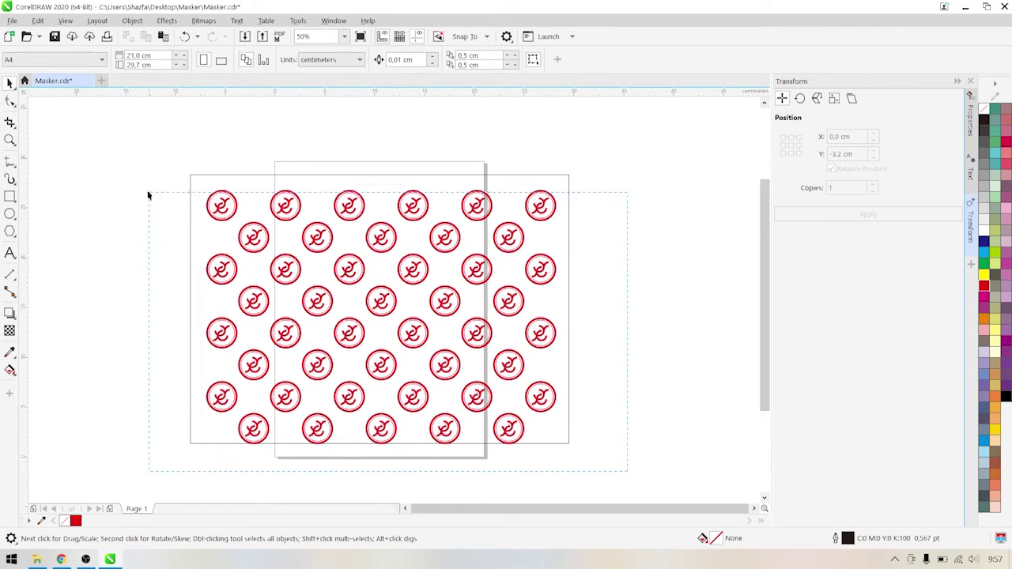
- Group the logo circles and centre them on the background rectangle
drag(142, 184, 141, 178)
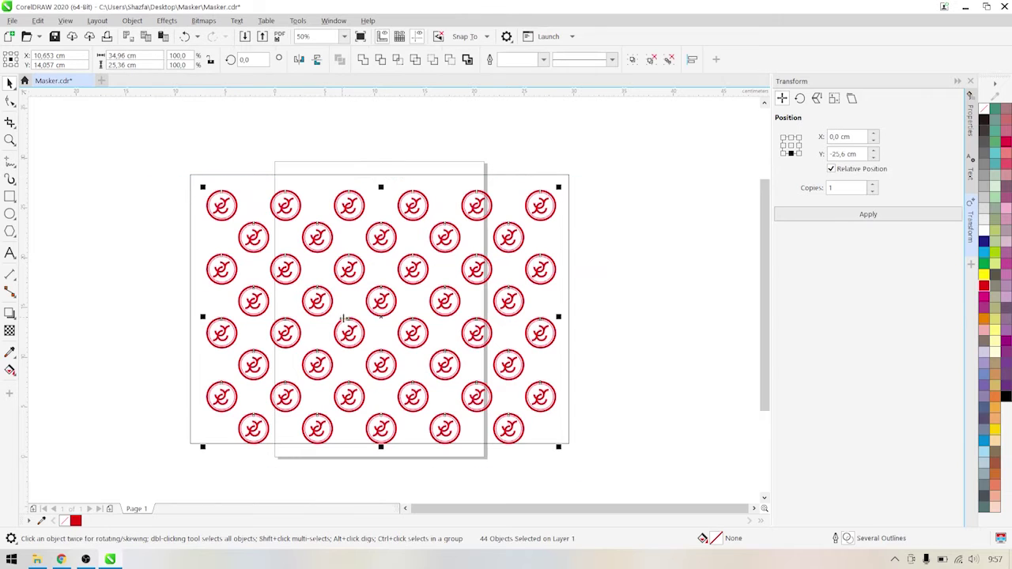
right_click(351, 331)
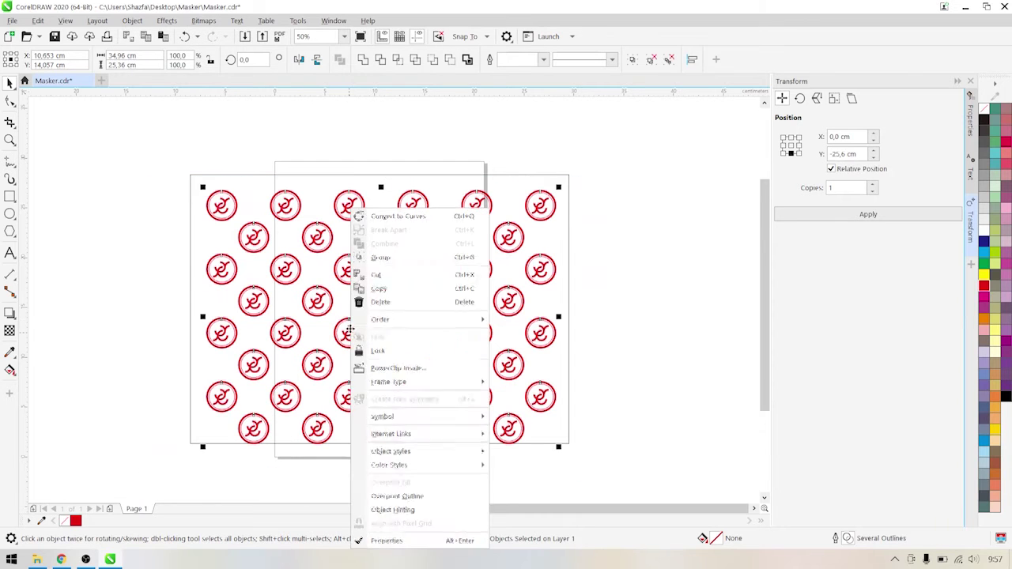
click(375, 259)
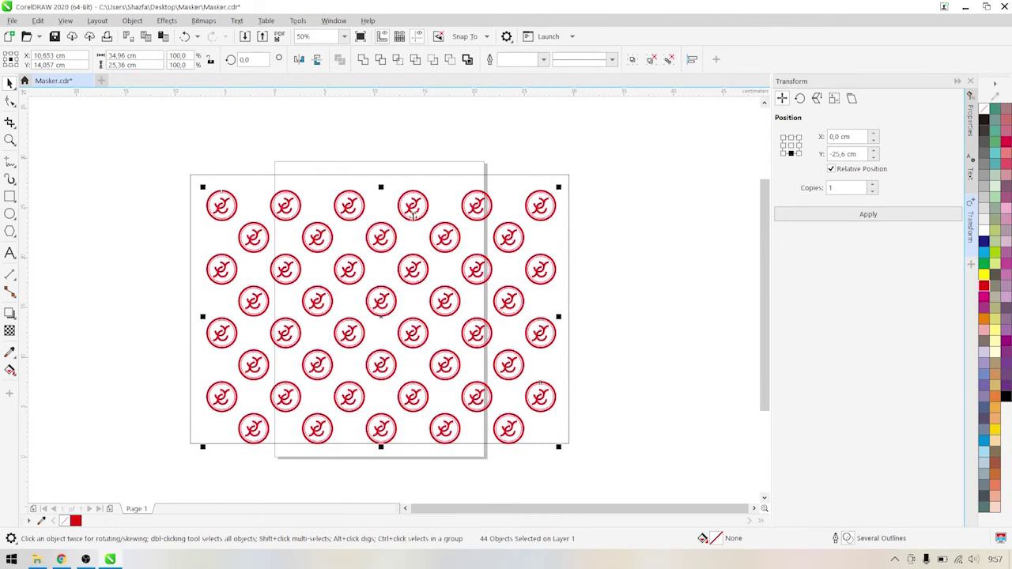
shift+click(435, 180)
key(e)
key(c)
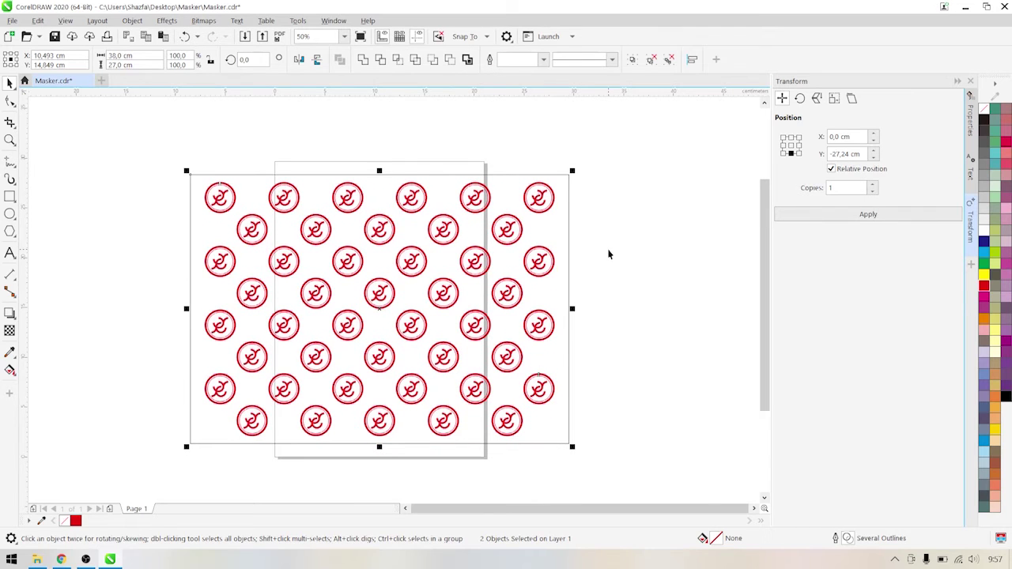
click(604, 254)
- Give the rectangle a white fill with no outline and group it with the pattern
click(566, 231)
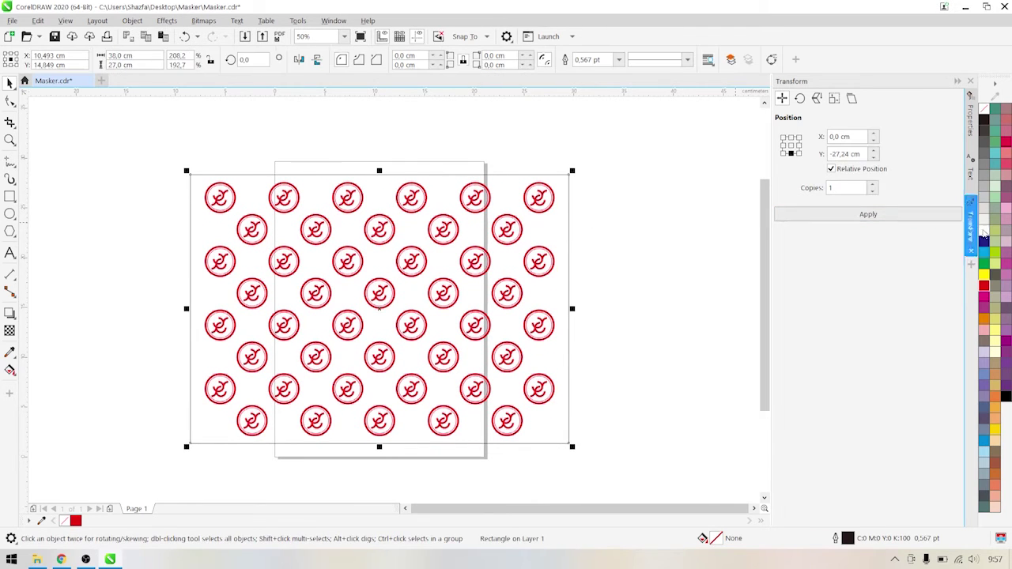
right_click(985, 113)
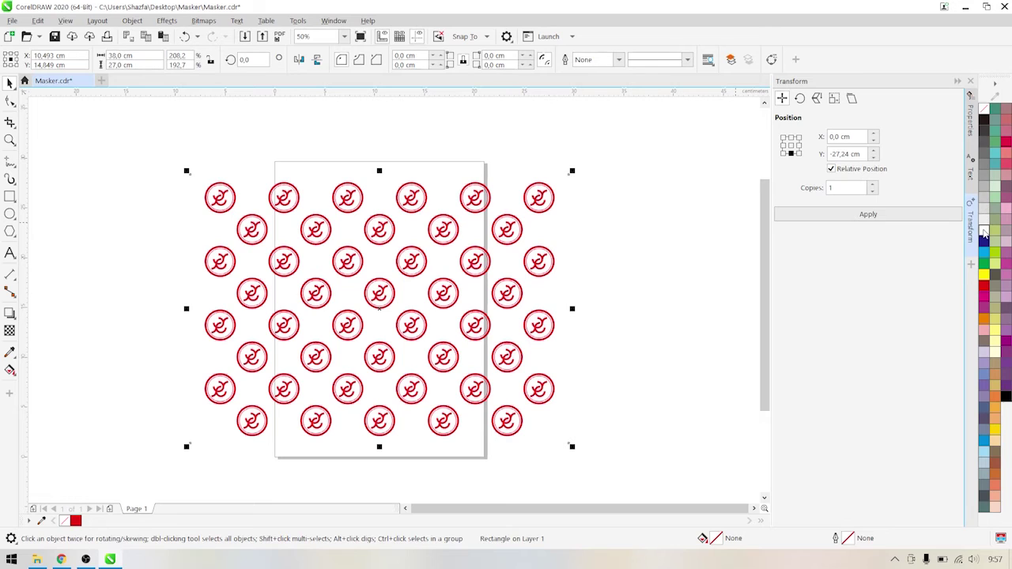
click(985, 231)
click(651, 301)
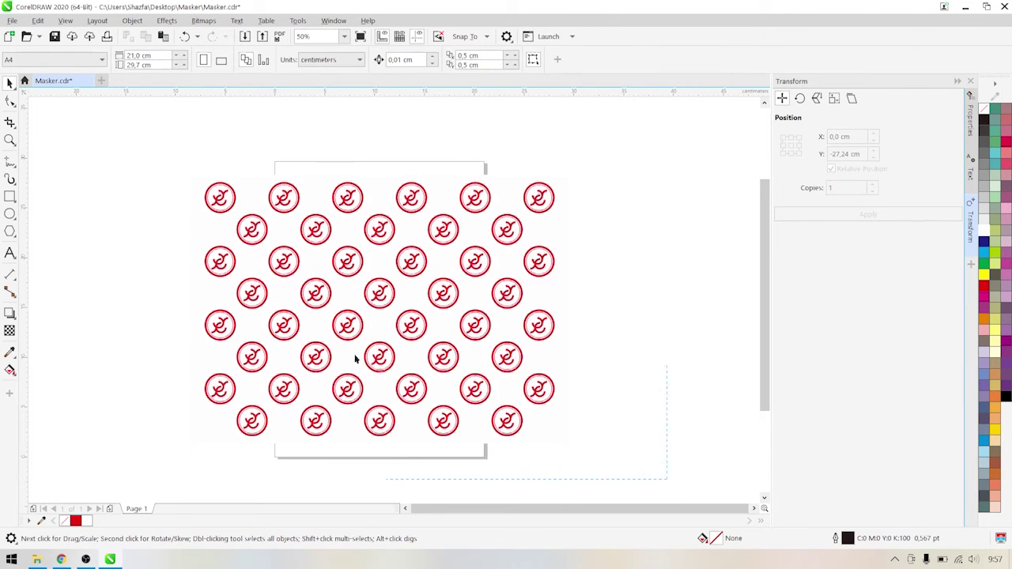
drag(112, 121, 108, 113)
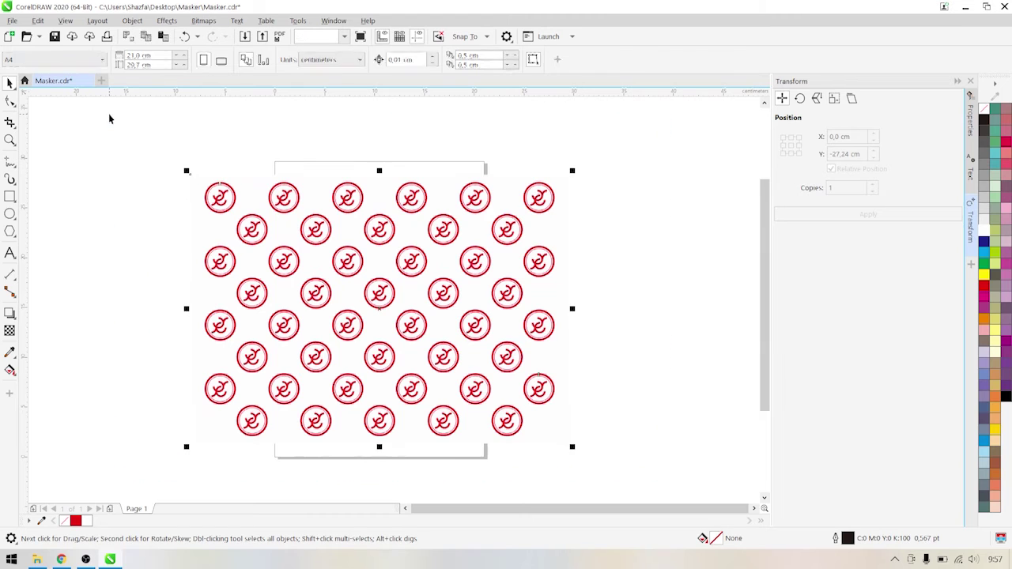
right_click(385, 317)
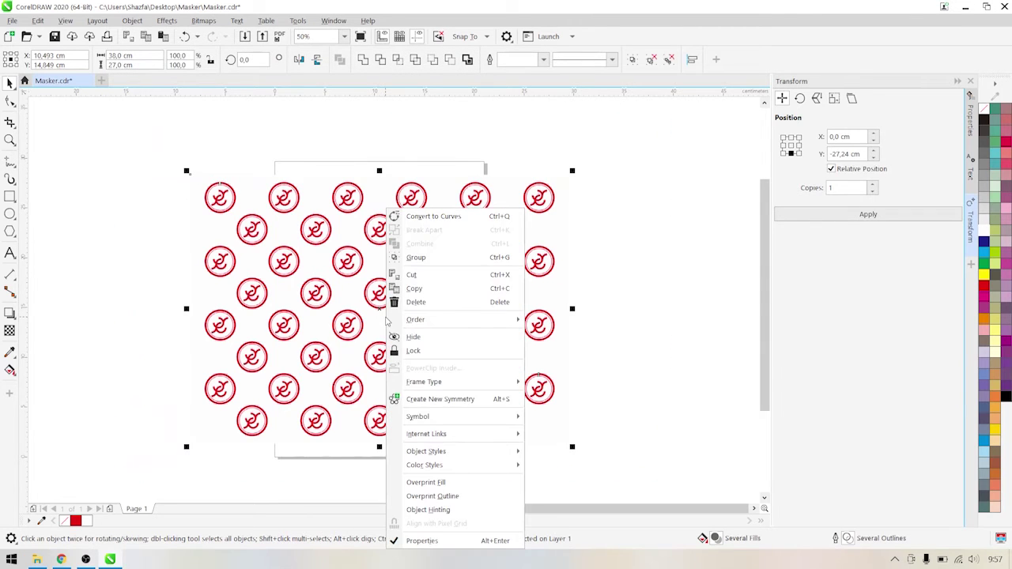
click(416, 257)
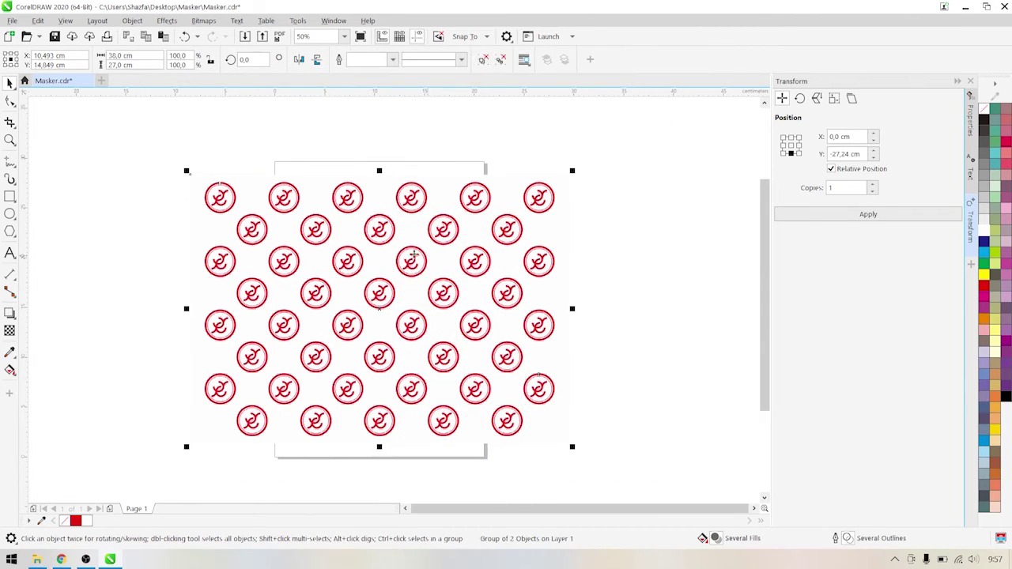
- Export the drawing as Masker PNG into the Desktop's Masker folder
click(110, 238)
click(14, 22)
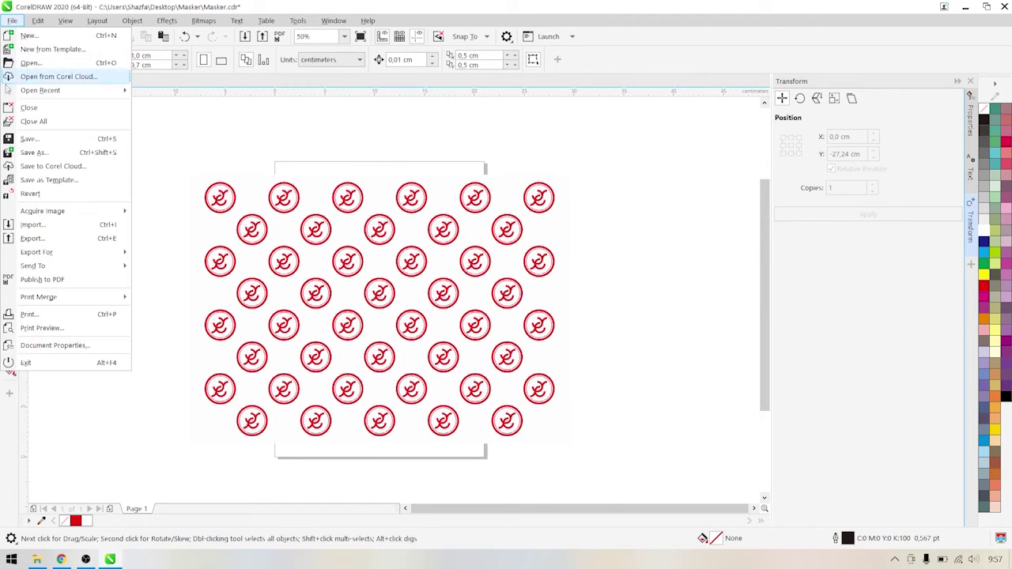
click(96, 239)
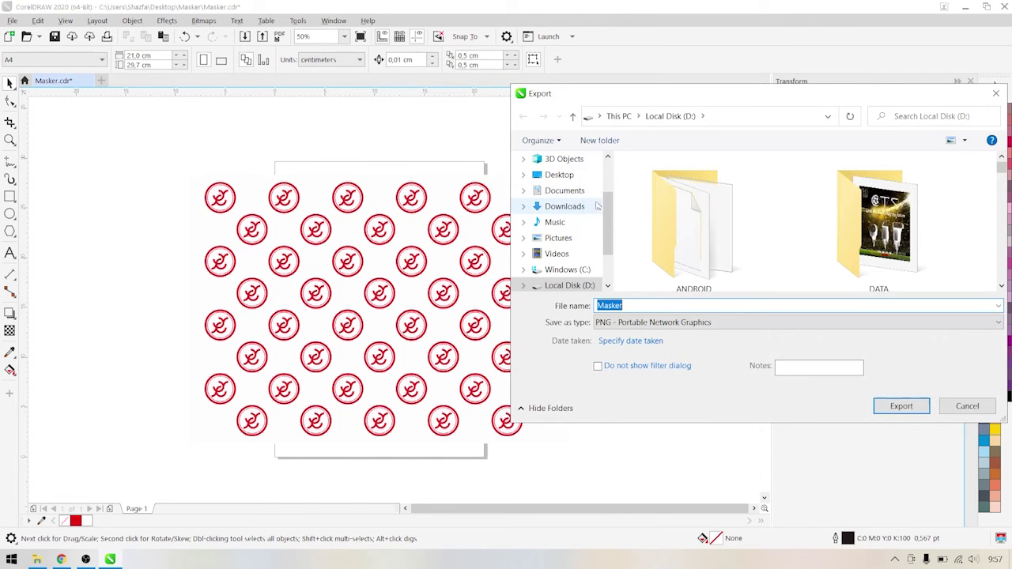
mouse_move(608, 212)
mouse_down()
mouse_move(609, 198)
mouse_move(608, 210)
mouse_up()
click(557, 195)
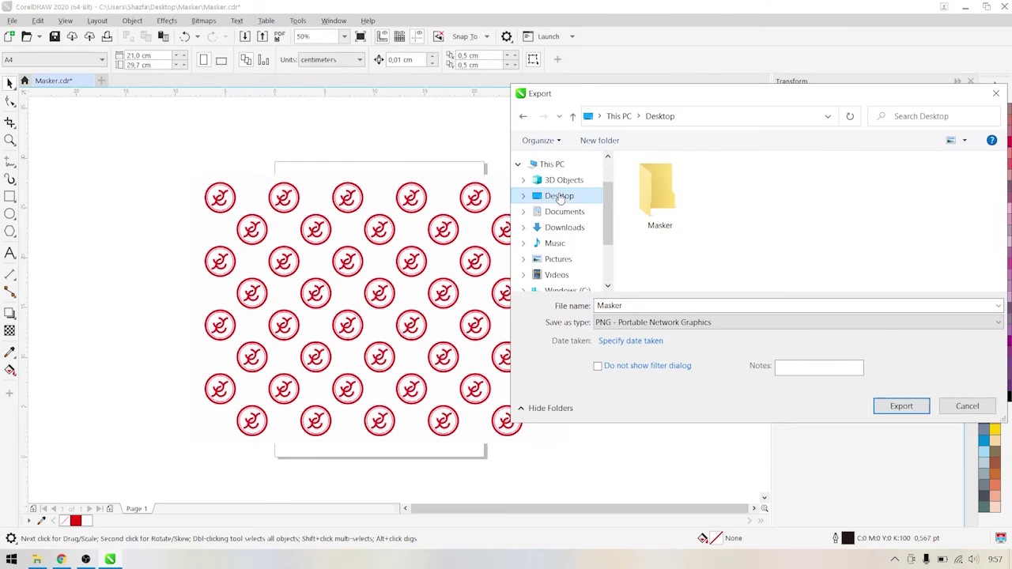
double_click(657, 205)
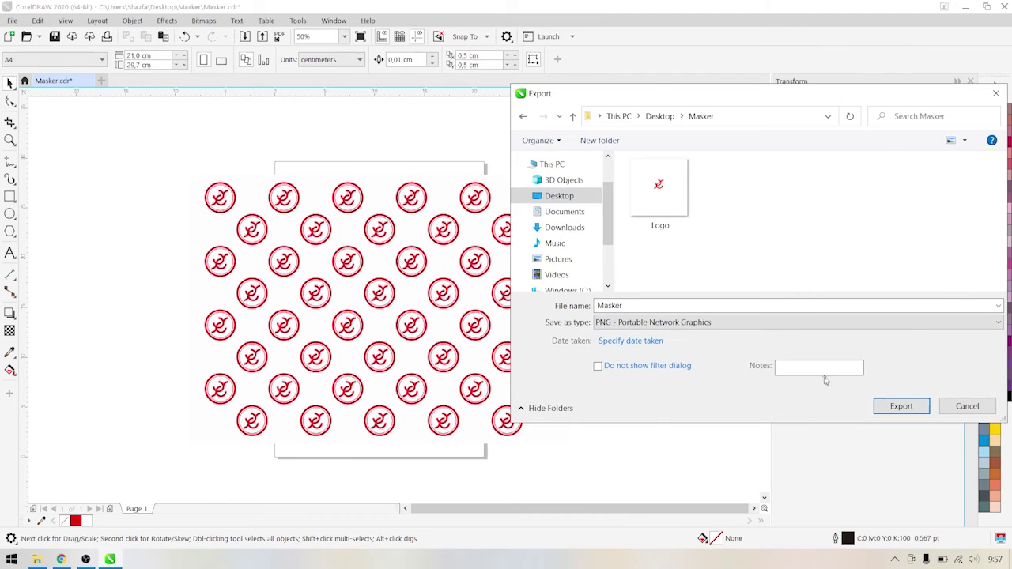
click(902, 407)
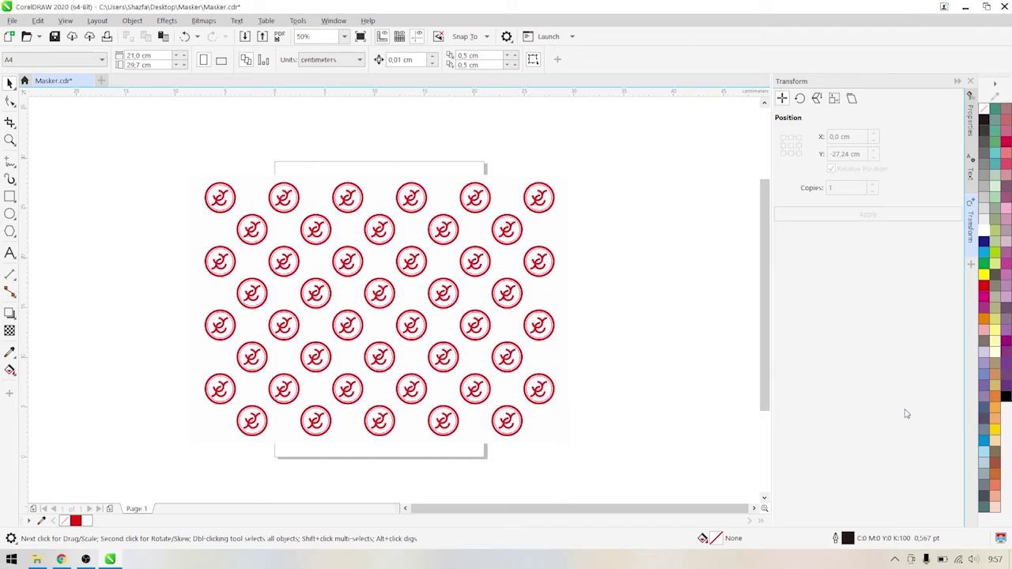
- Confirm the PNG export, open Mockup.psd's design smart object in Photoshop, then return to Explorer
click(728, 425)
click(112, 560)
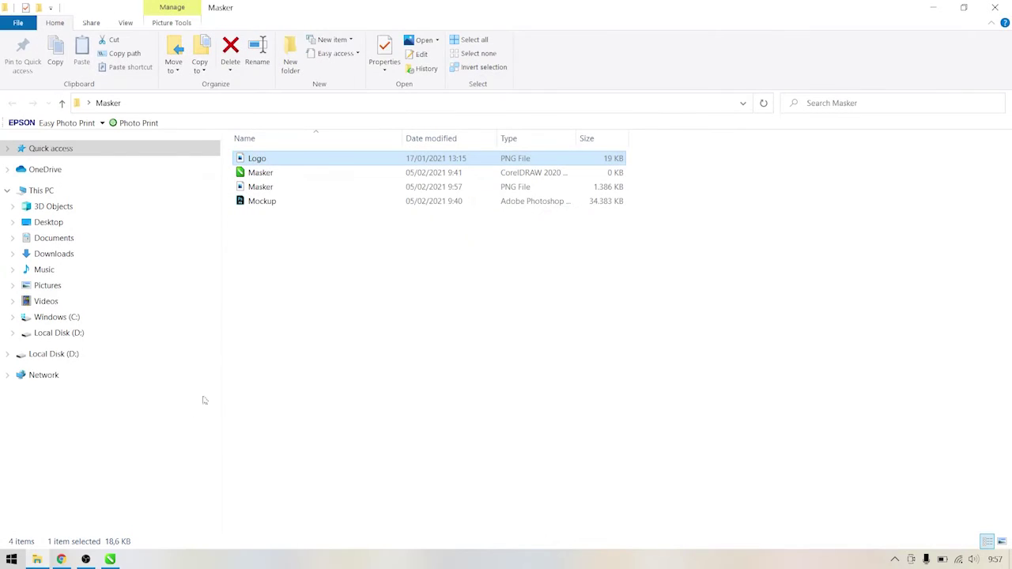
double_click(264, 204)
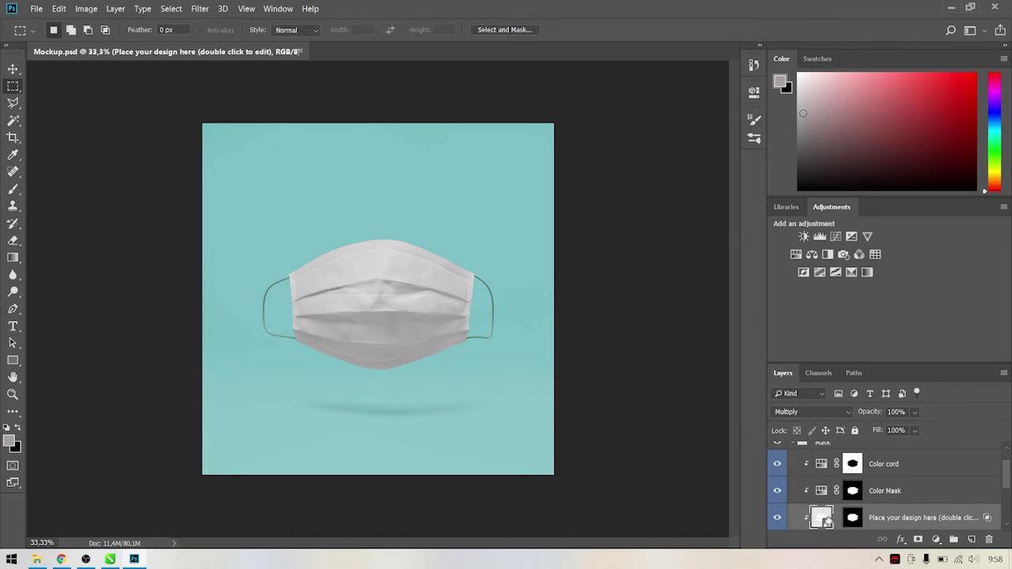
double_click(823, 518)
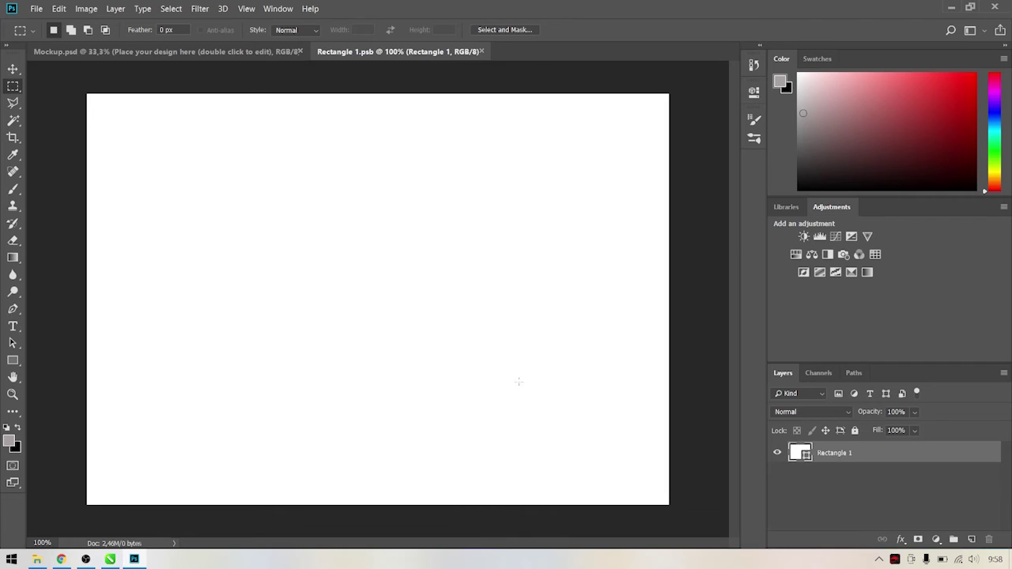
click(36, 560)
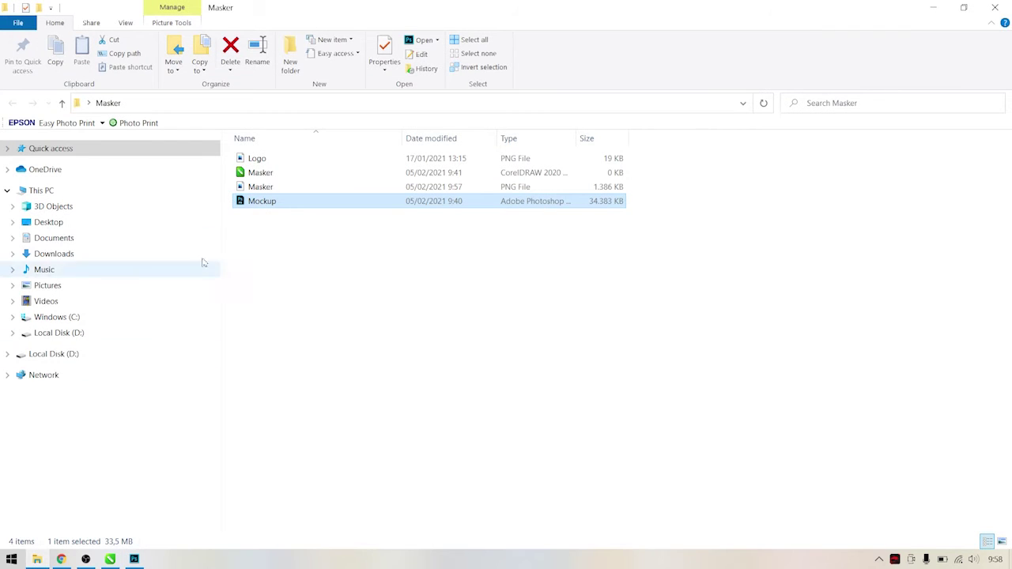
- Drag Masker.png from the Masker folder onto the Rectangle 1.psb canvas in Photoshop
click(258, 190)
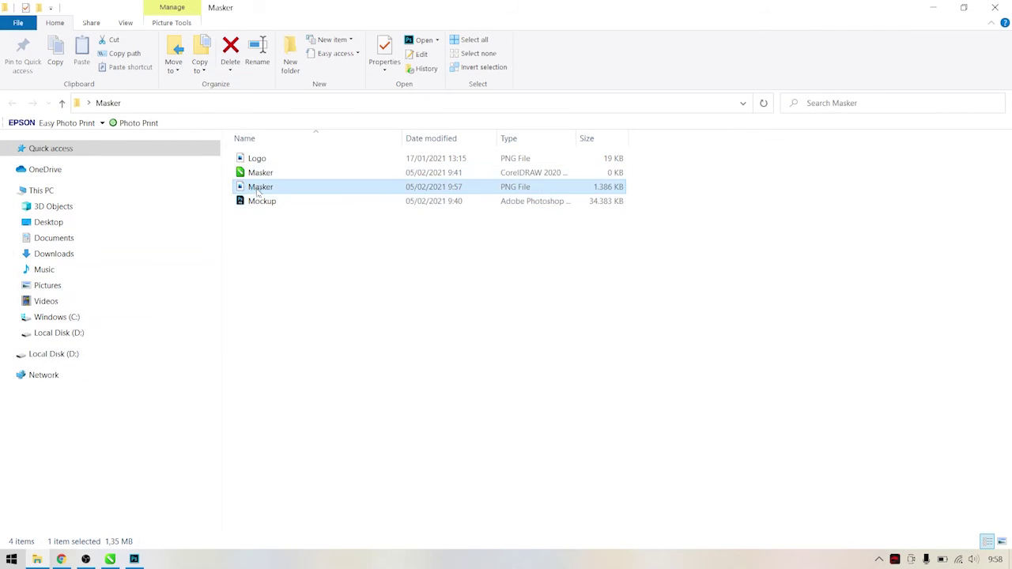
drag(258, 198, 182, 476)
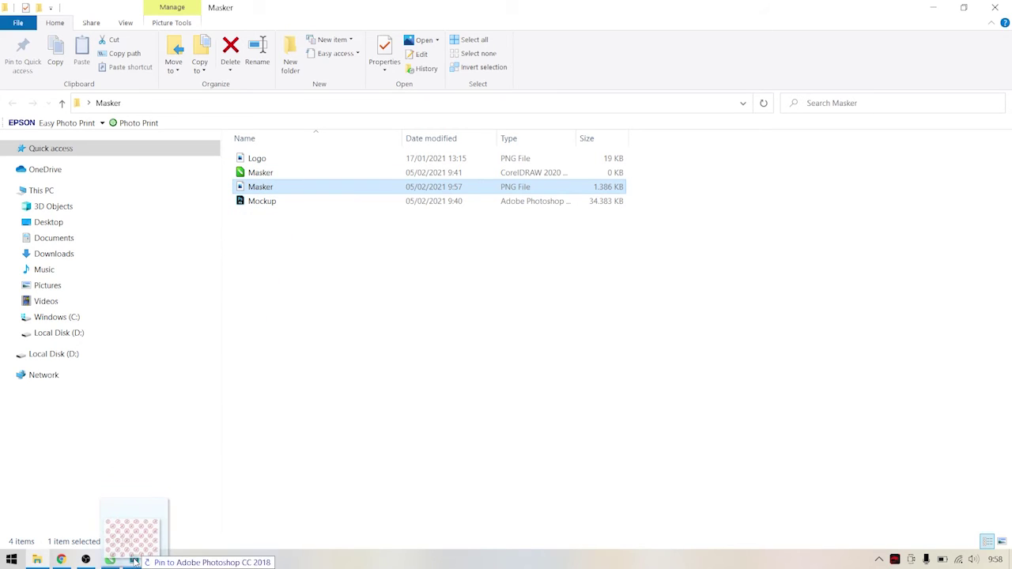
mouse_move(181, 477)
mouse_down()
mouse_move(204, 477)
mouse_move(264, 370)
mouse_up()
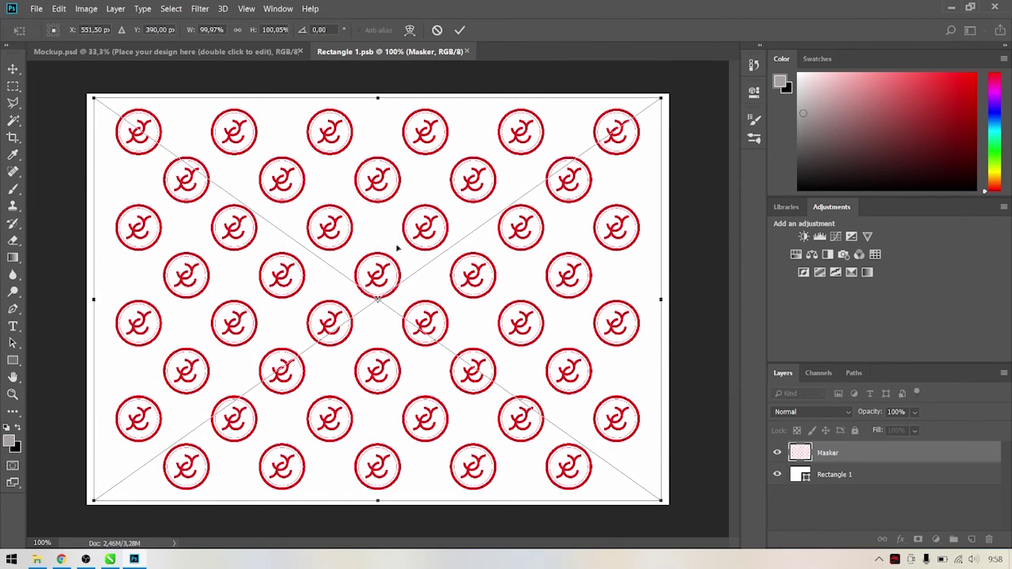
- Scale the logo pattern to about 103% so it fills the canvas, and commit
drag(661, 500, 672, 519)
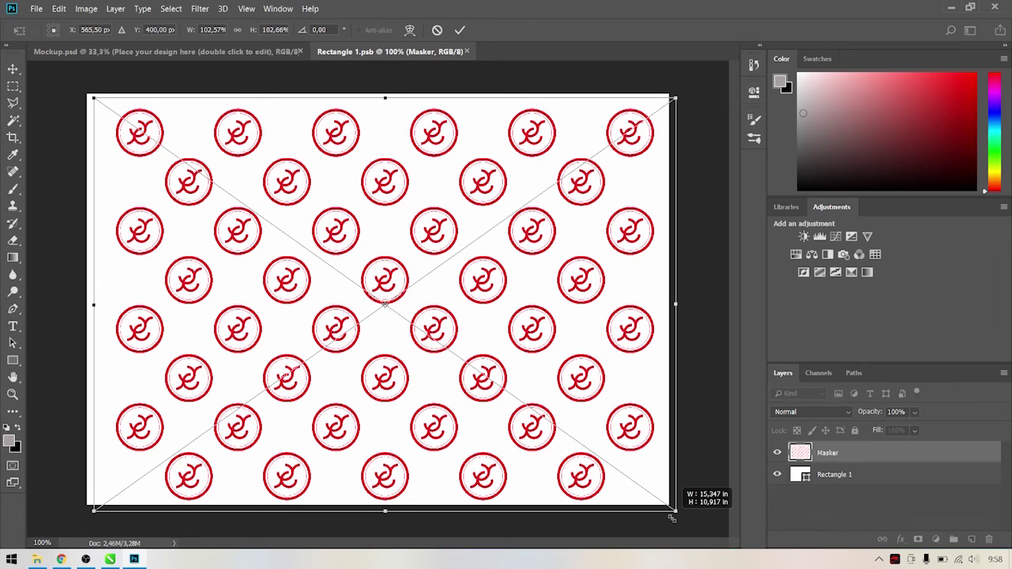
drag(672, 519, 674, 519)
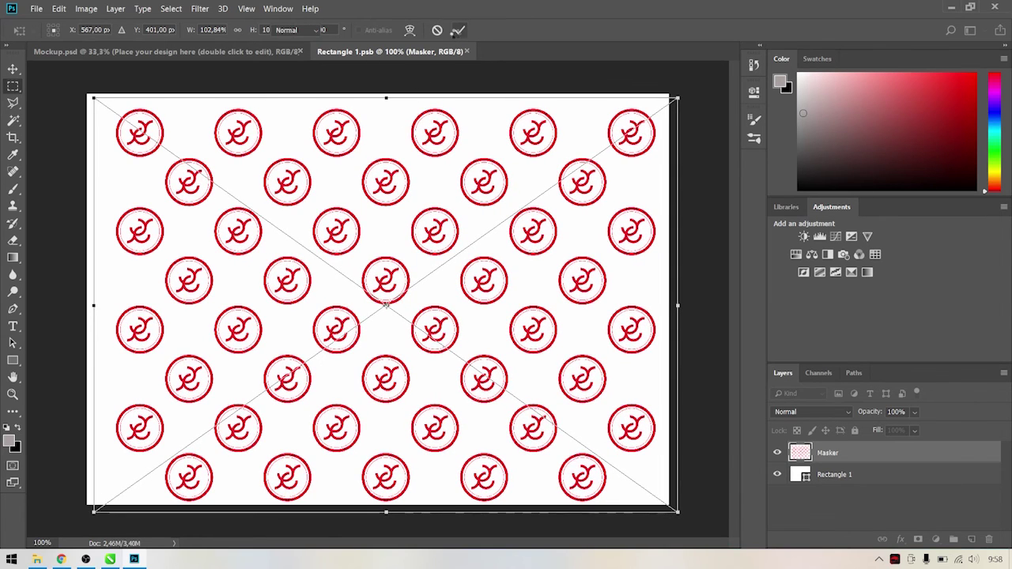
click(460, 30)
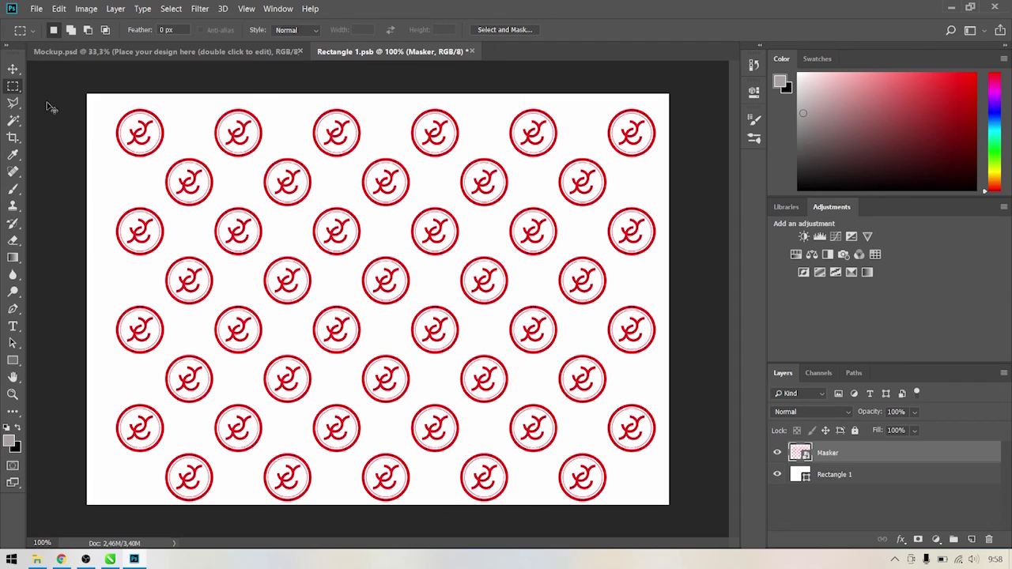
- Align the pattern to the top and left edges of the whole canvas
click(13, 70)
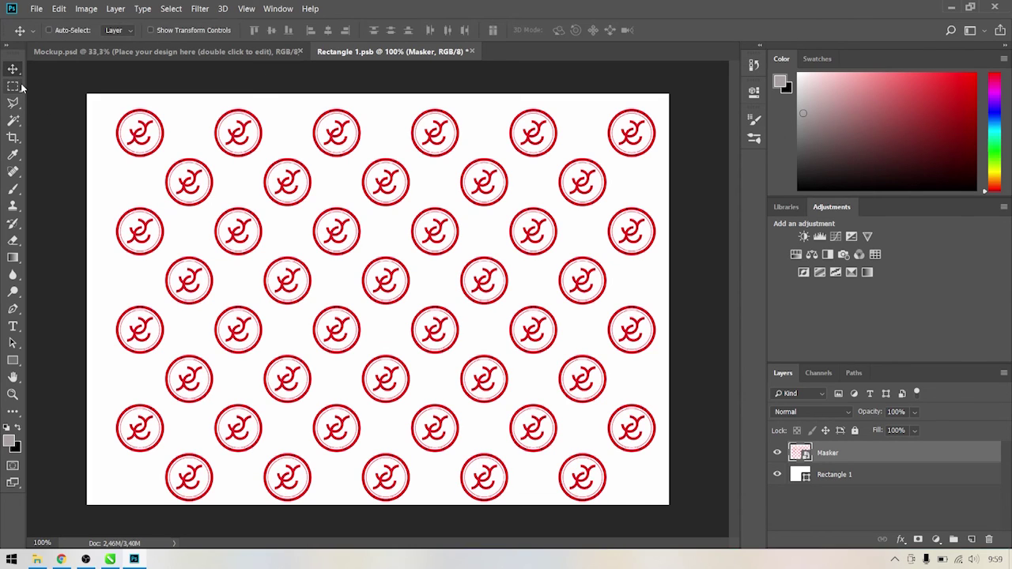
key(ctrl+a)
click(48, 30)
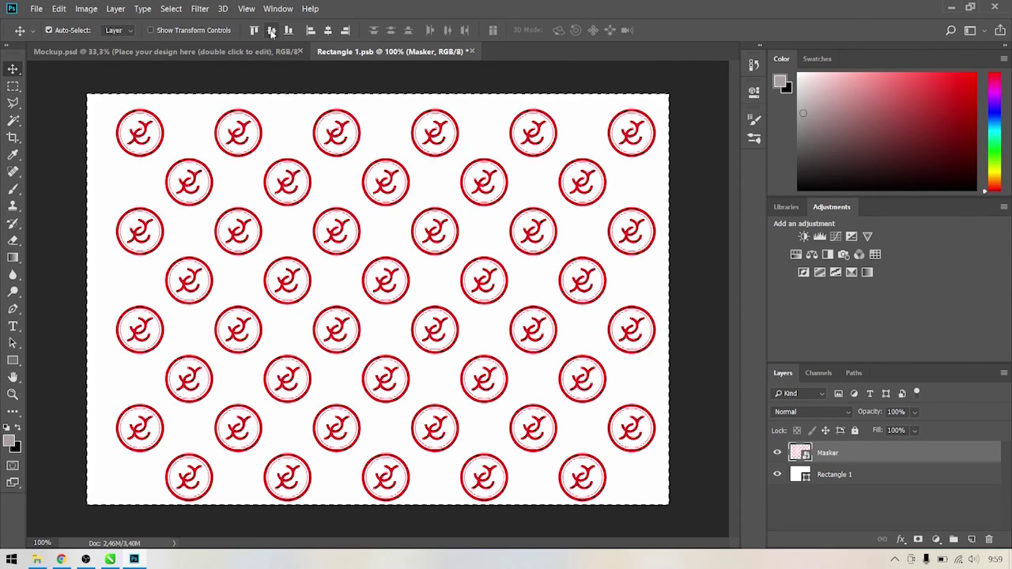
click(271, 31)
click(328, 30)
- Deselect the canvas and save Rectangle 1.psb
click(12, 87)
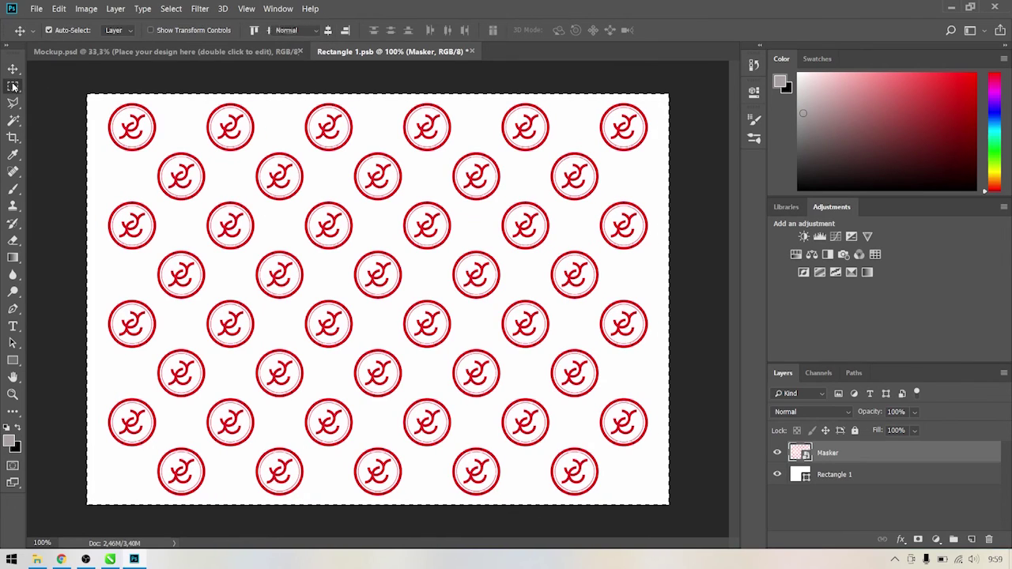
right_click(101, 118)
click(111, 126)
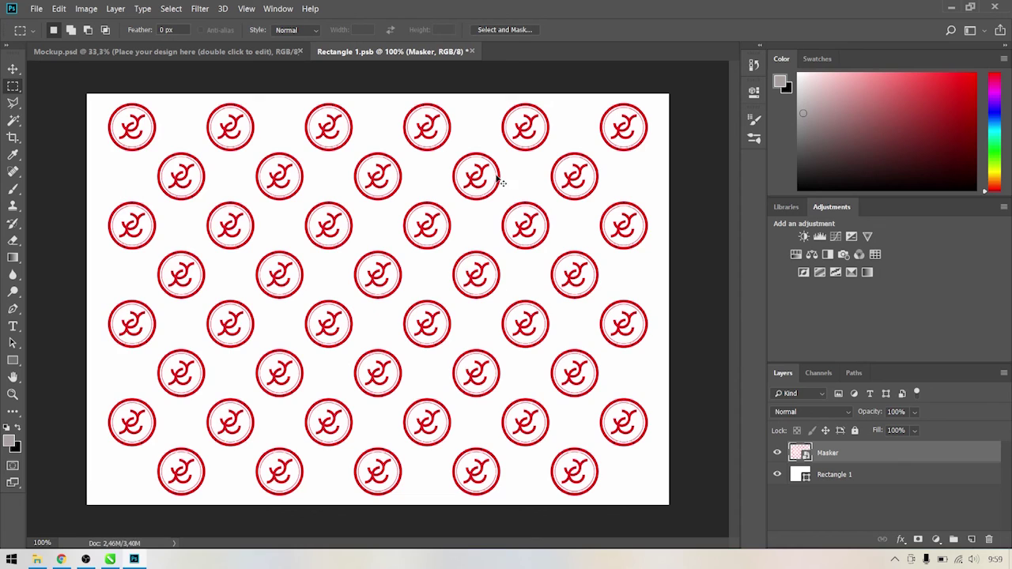
key(ctrl+s)
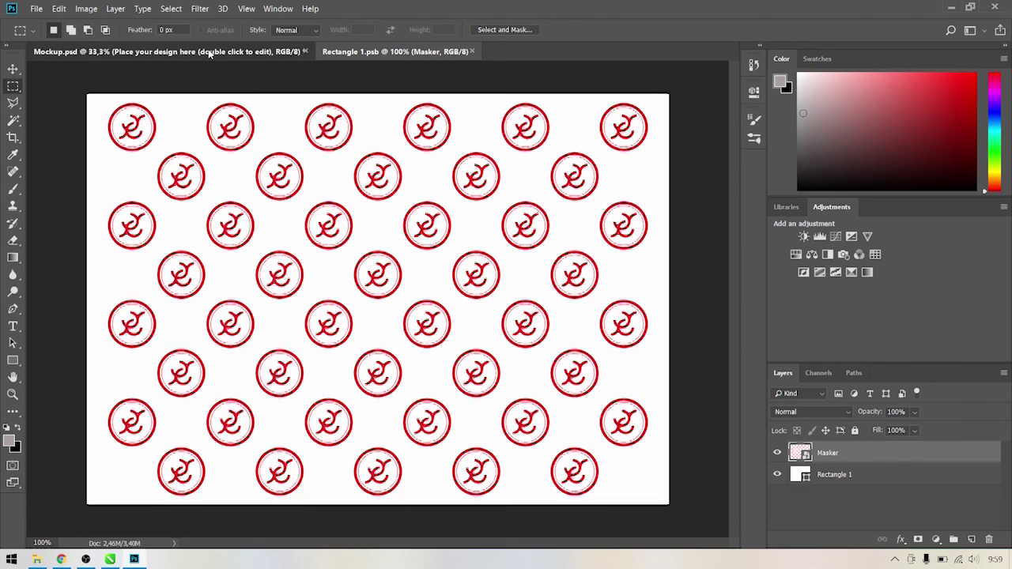
- Return to Mockup.psd to view the face mask printed with the red ring-logo pattern
click(211, 53)
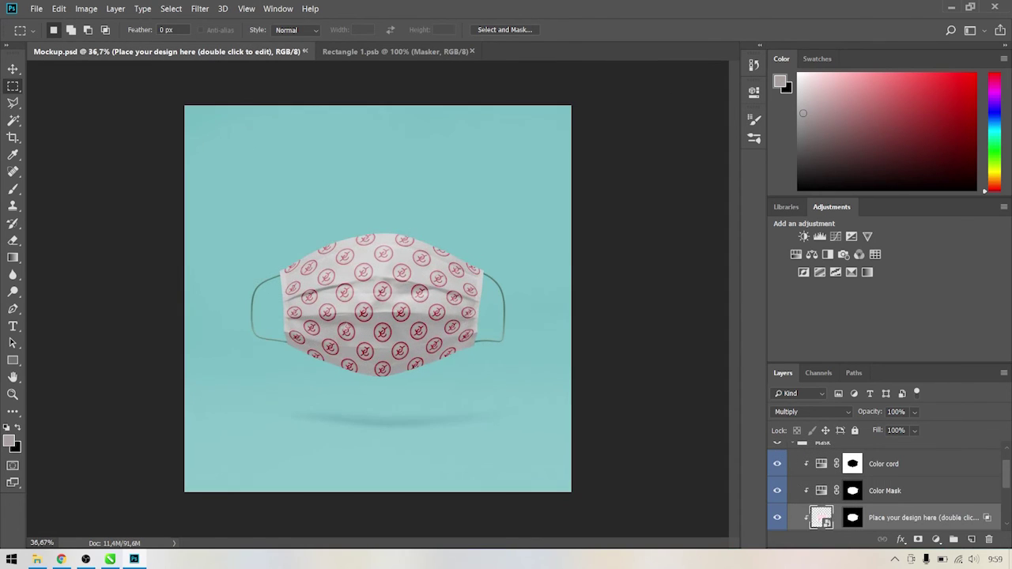